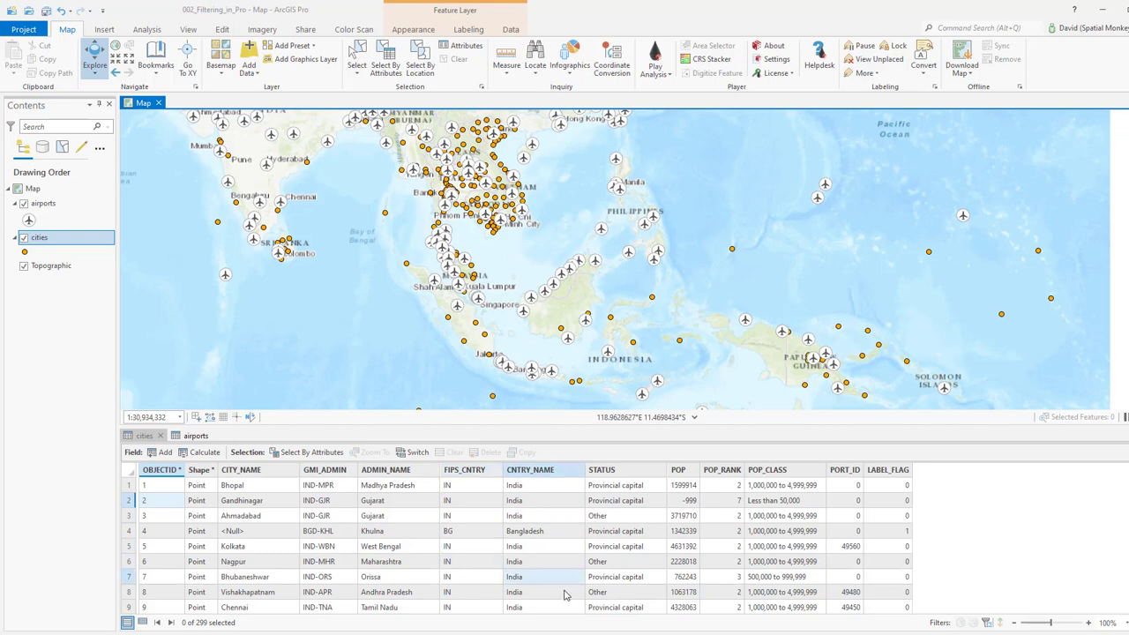
Hide the airports layer and start a new definition query in the cities layer's properties
{"action": "left_click", "coordinate": [24, 204]}
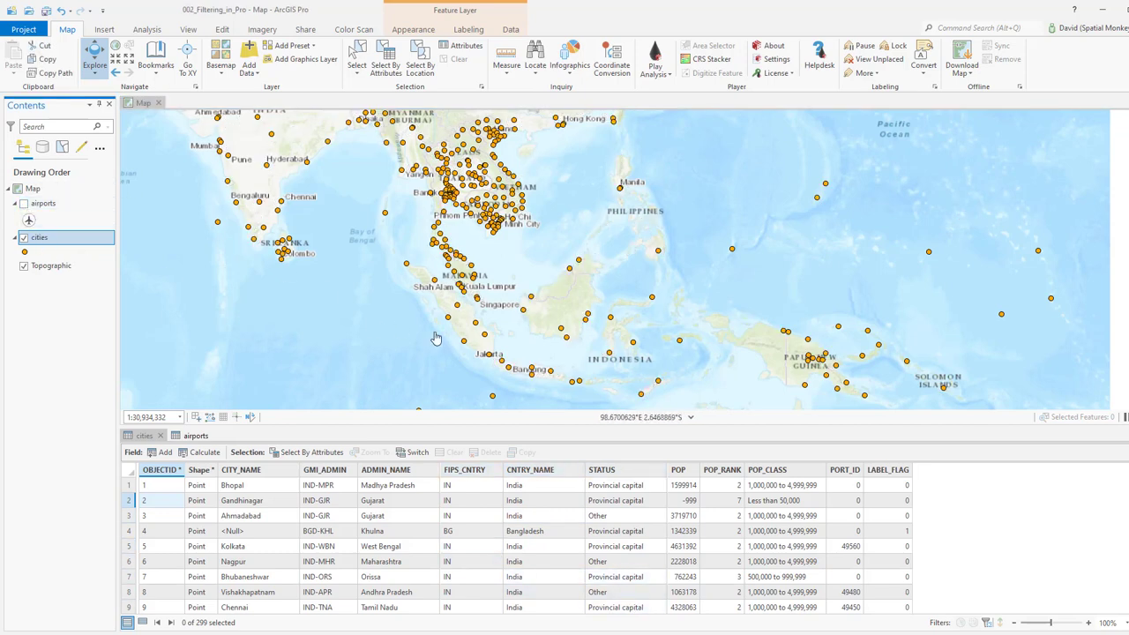
{"action": "right_click", "coordinate": [38, 239]}
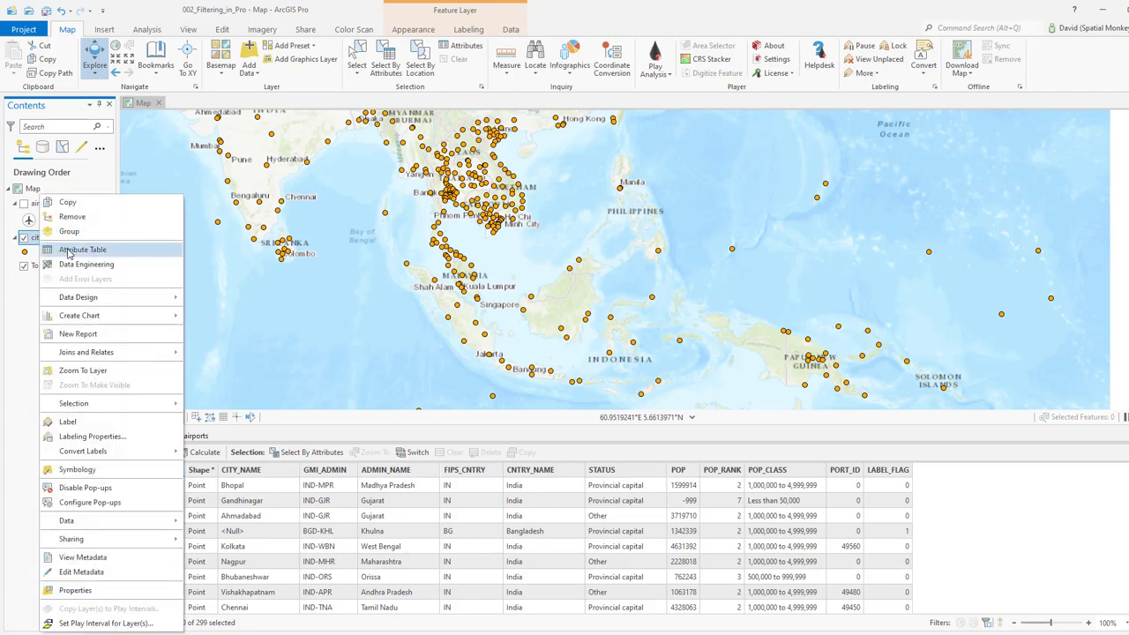
{"action": "left_click", "coordinate": [75, 590]}
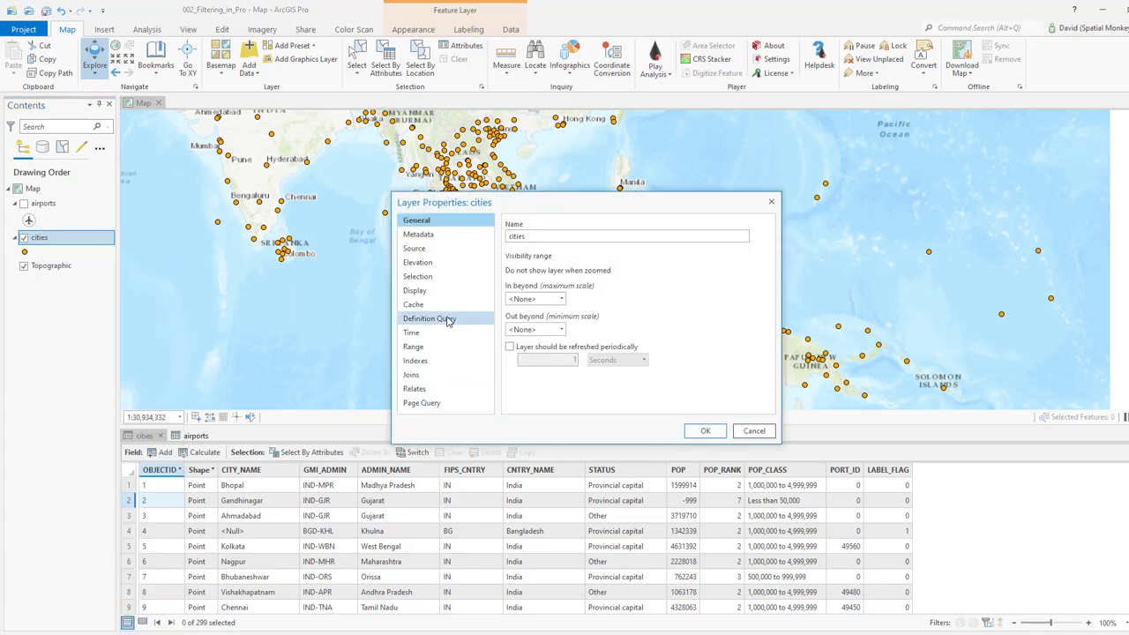
{"action": "left_click", "coordinate": [448, 320]}
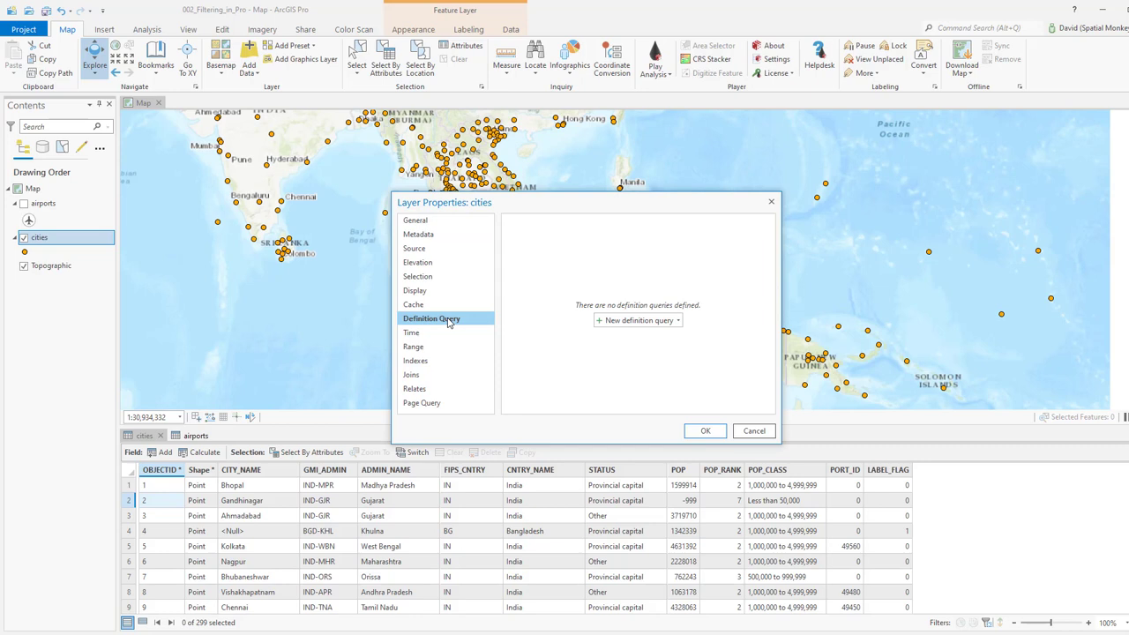
{"action": "left_click", "coordinate": [631, 322]}
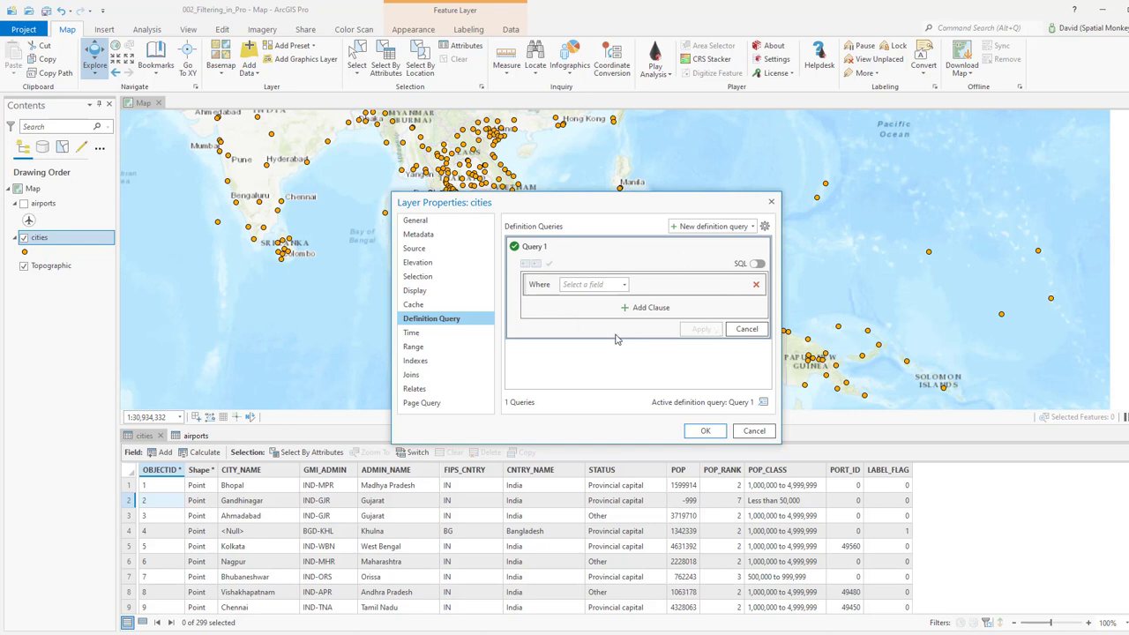
Build the query clause CNTRY_NAME is equal to Thailand and apply it to the cities layer
{"action": "left_click", "coordinate": [623, 285]}
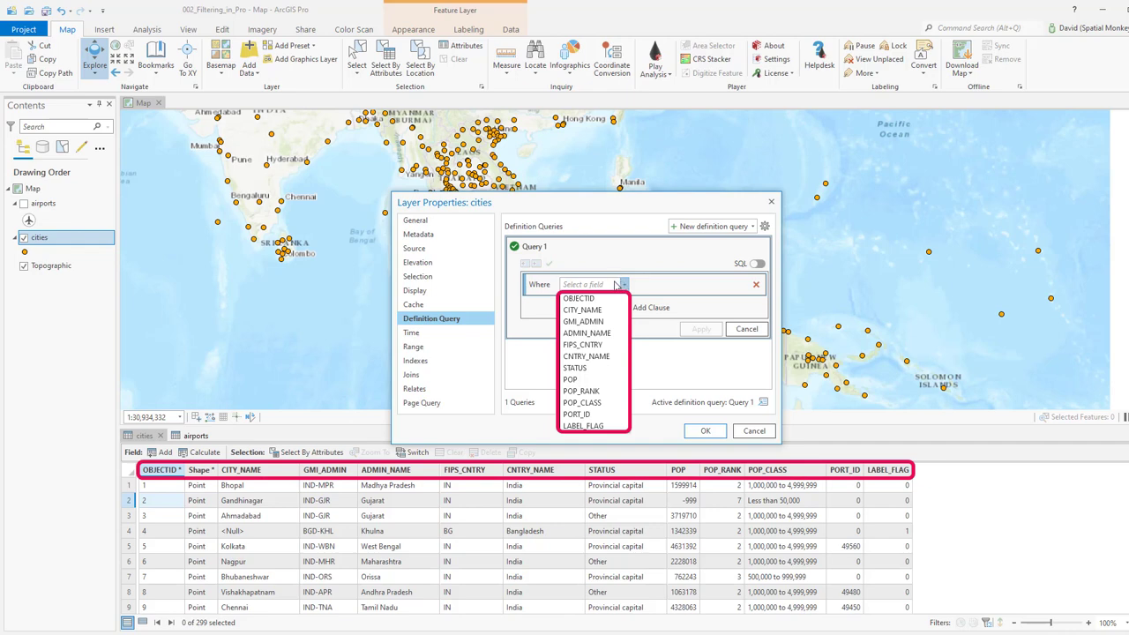
{"action": "left_click", "coordinate": [607, 360]}
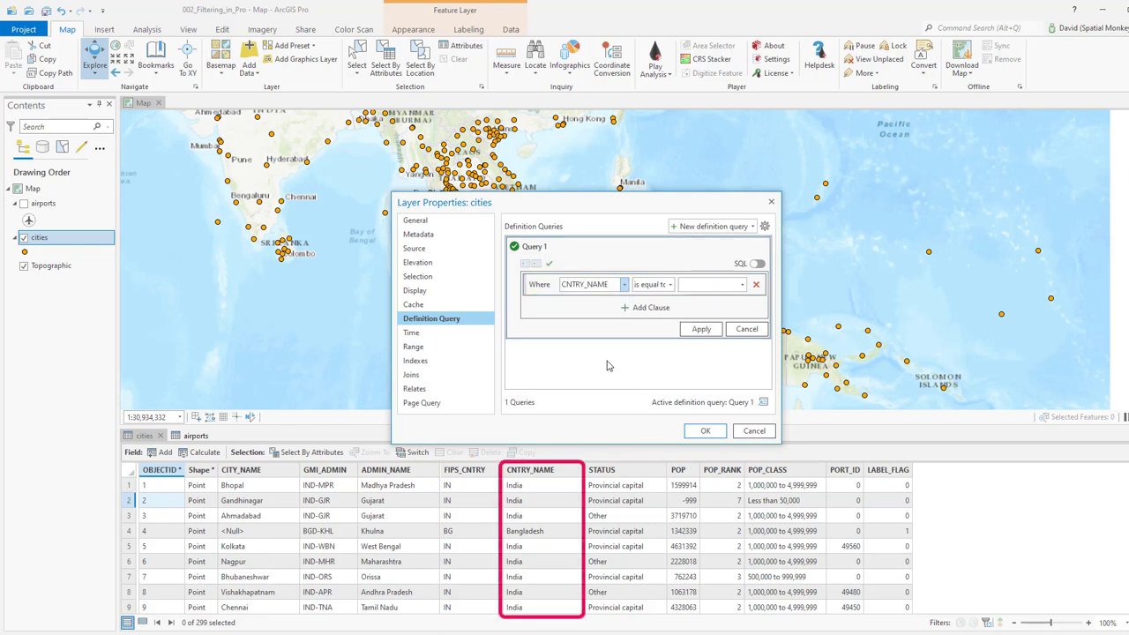
{"action": "left_click", "coordinate": [669, 285]}
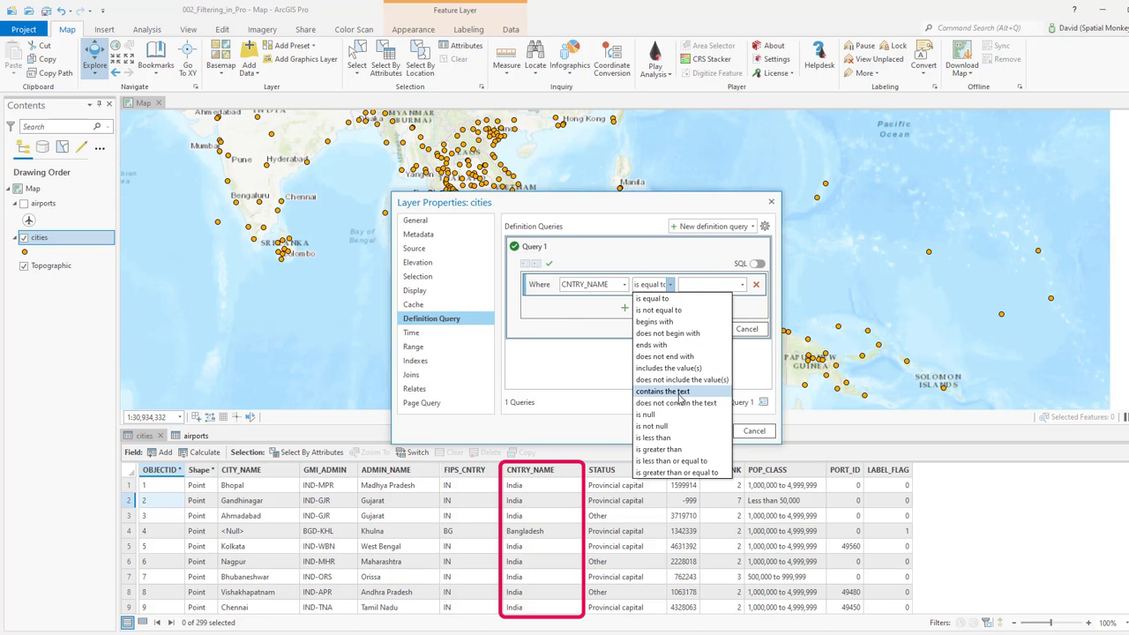
{"action": "left_click", "coordinate": [669, 300]}
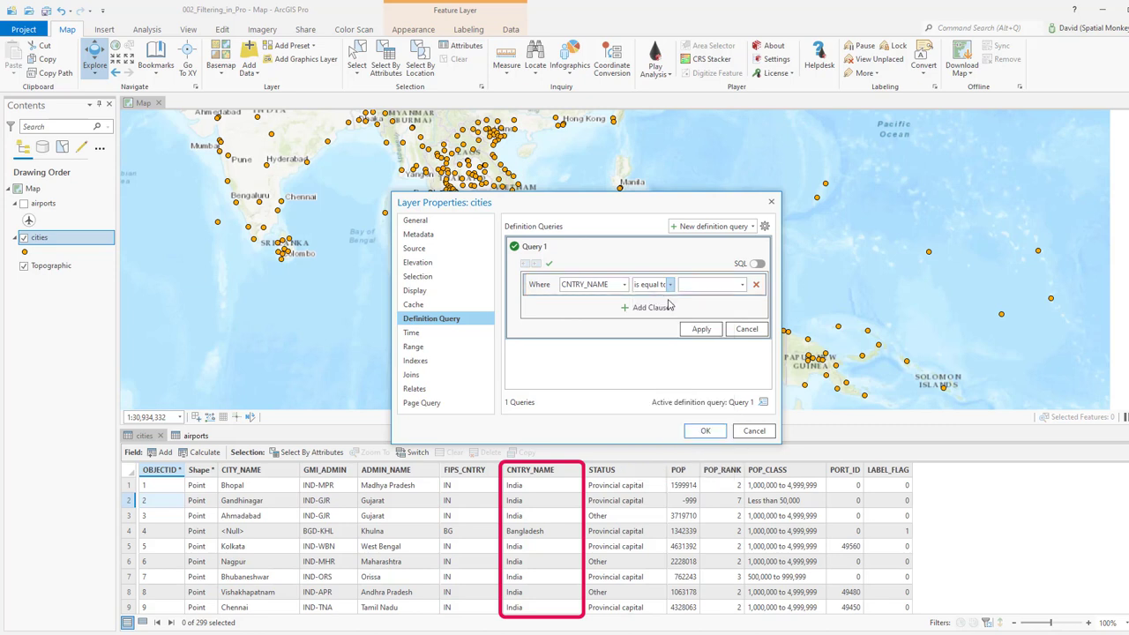
{"action": "left_click", "coordinate": [743, 284]}
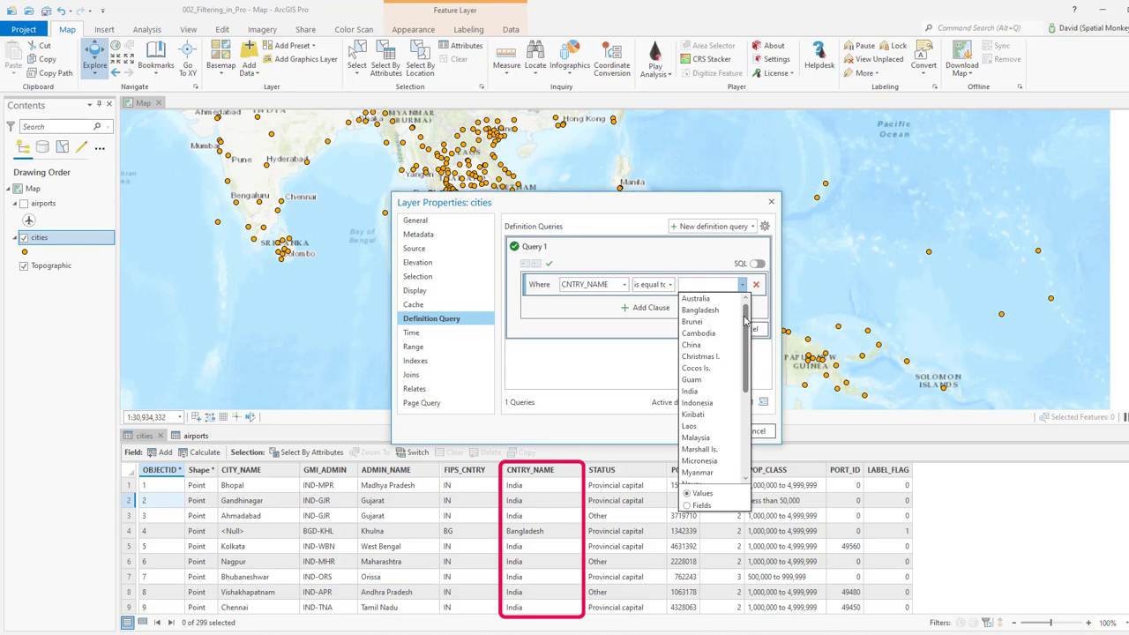
{"action": "left_click_drag", "start_coordinate": [745, 322], "coordinate": [739, 405]}
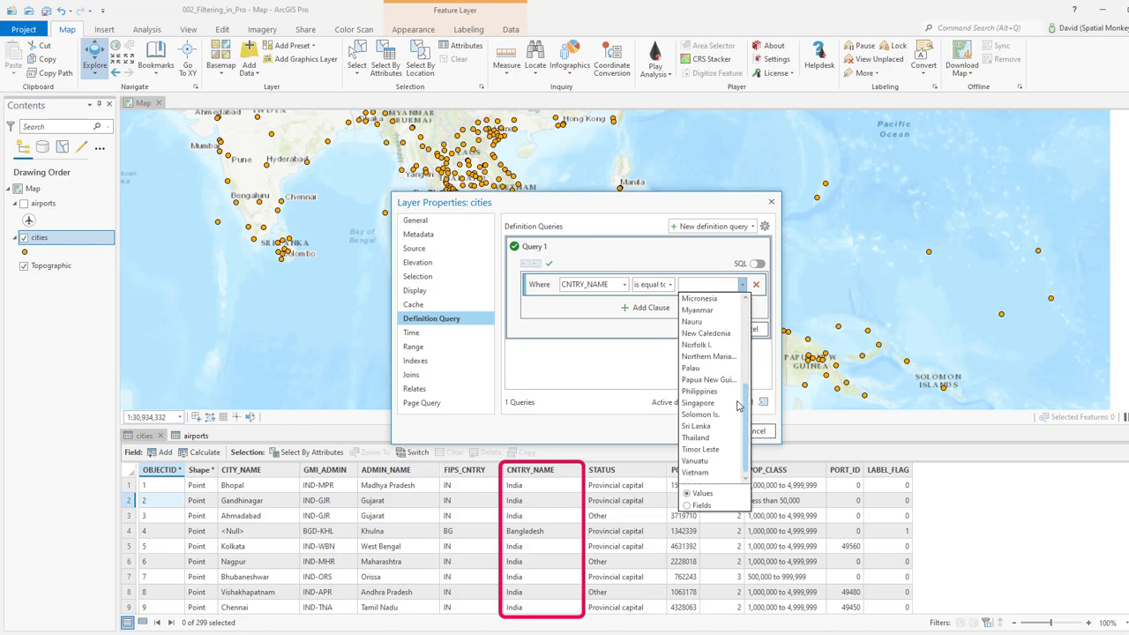
{"action": "left_click", "coordinate": [697, 438]}
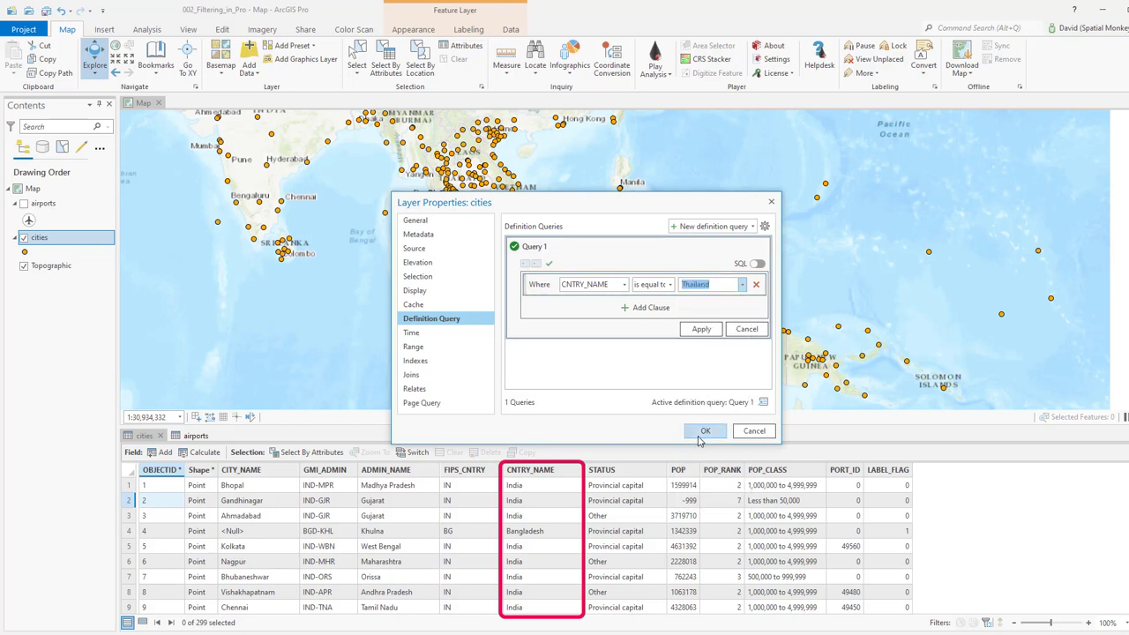
{"action": "left_click", "coordinate": [703, 330]}
{"action": "left_click", "coordinate": [703, 430]}
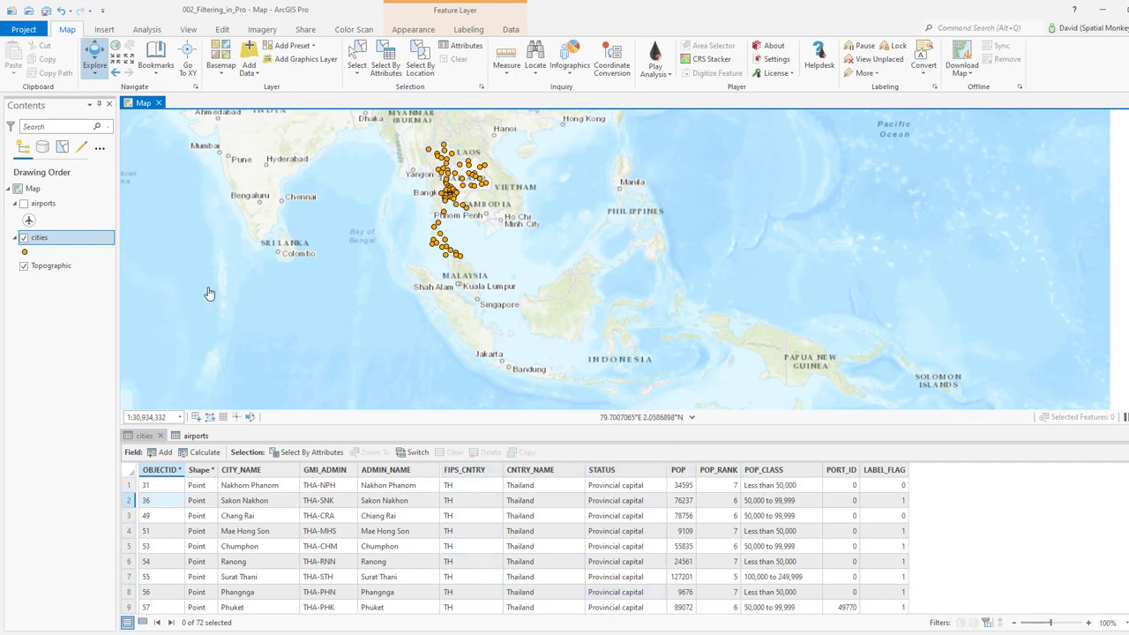
Edit the cities layer's definition query so CNTRY_NAME is not equal to Thailand, and apply it
{"action": "right_click", "coordinate": [48, 239]}
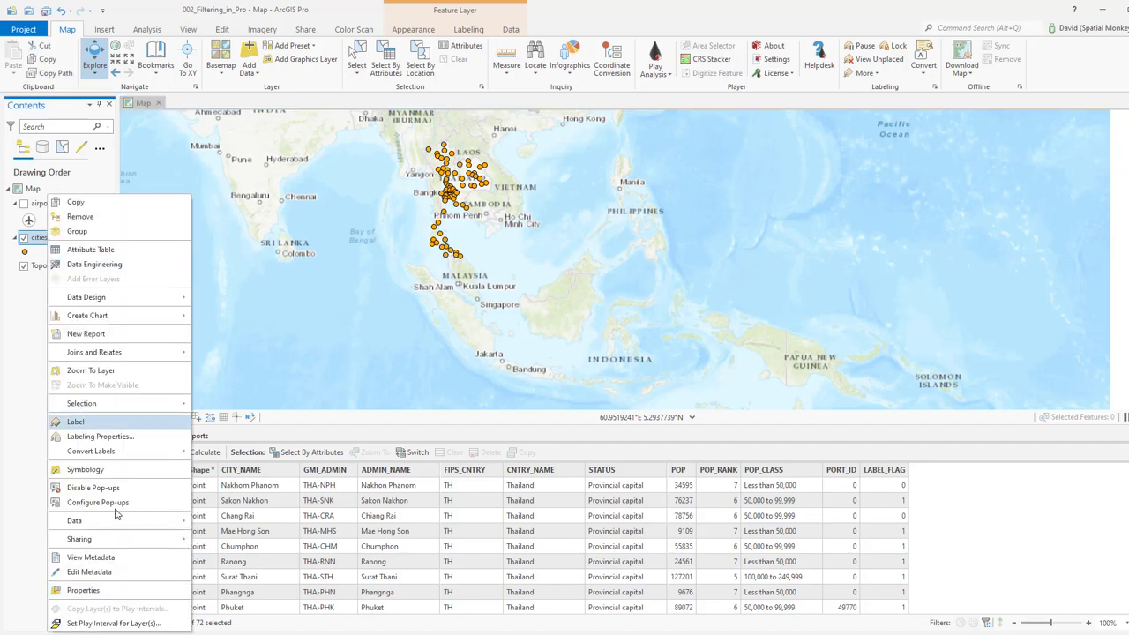
{"action": "left_click", "coordinate": [83, 590]}
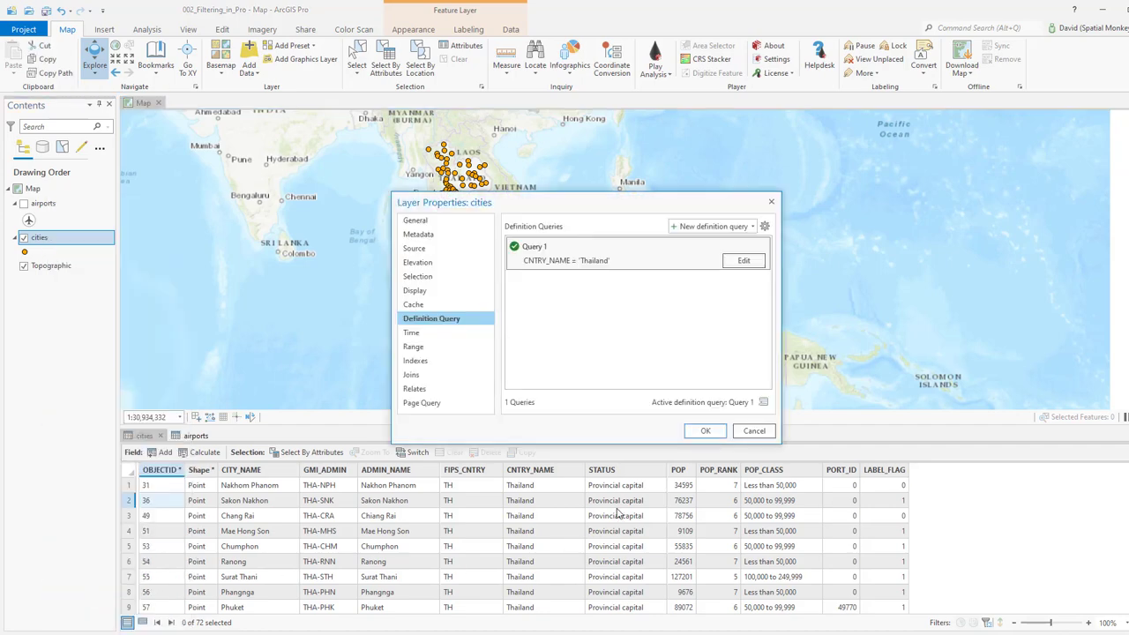
{"action": "left_click", "coordinate": [743, 262]}
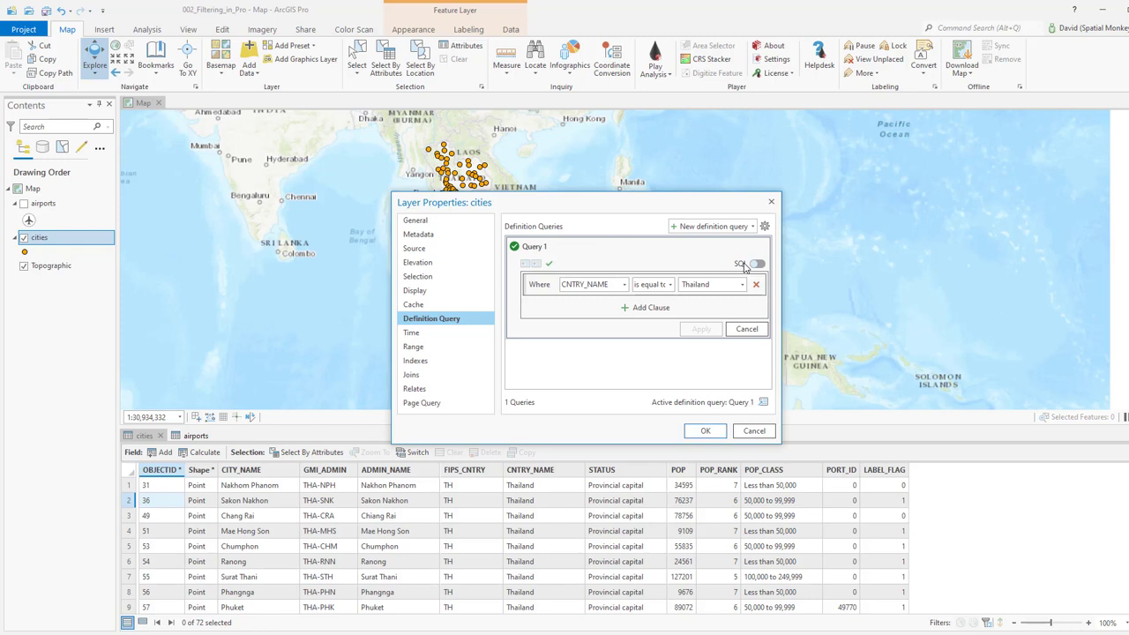
{"action": "left_click", "coordinate": [669, 285]}
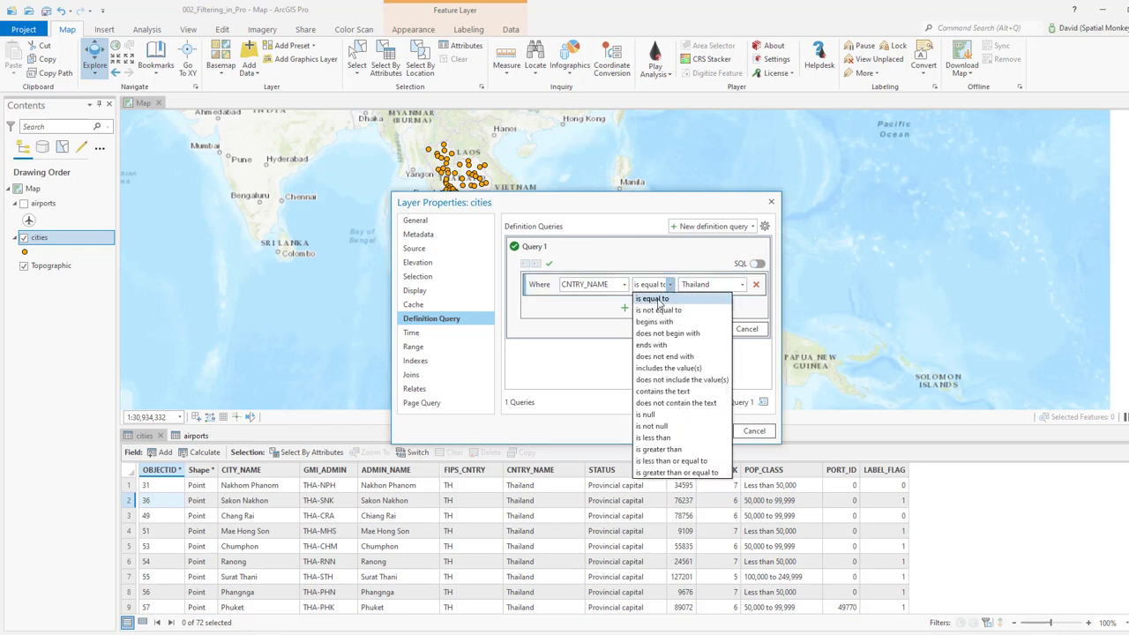
{"action": "left_click", "coordinate": [660, 310]}
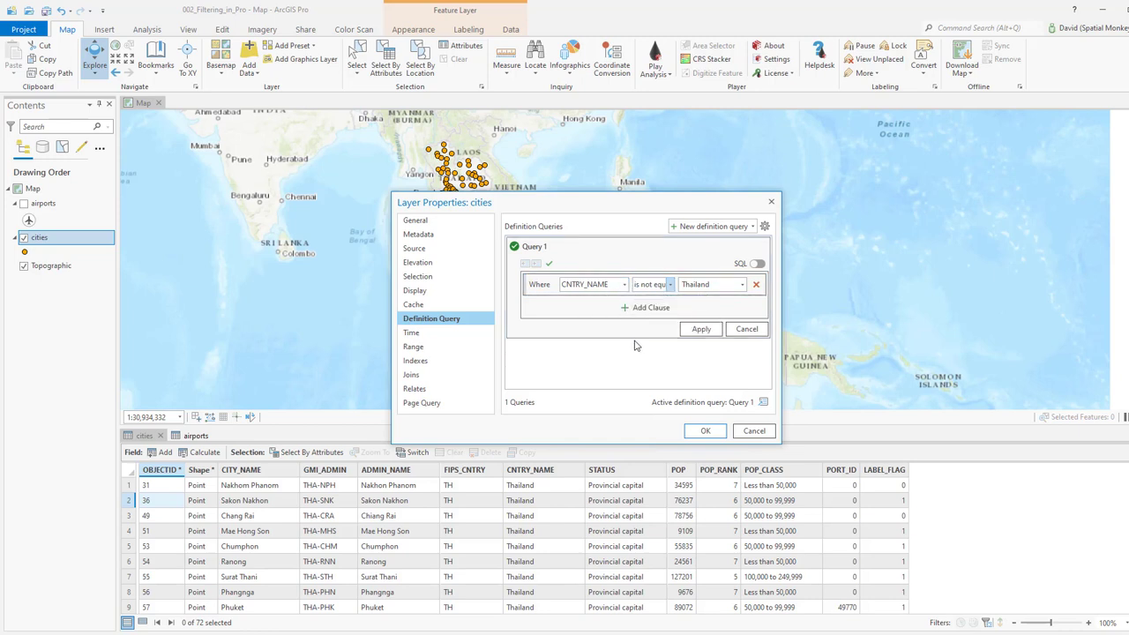
{"action": "left_click", "coordinate": [702, 330]}
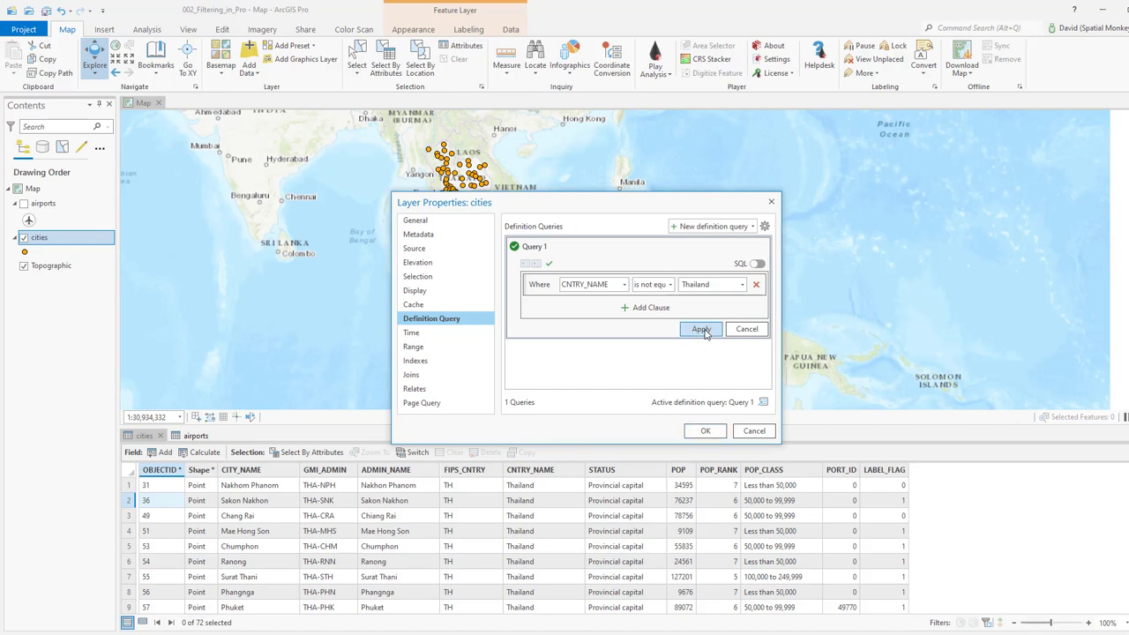
{"action": "left_click", "coordinate": [705, 431]}
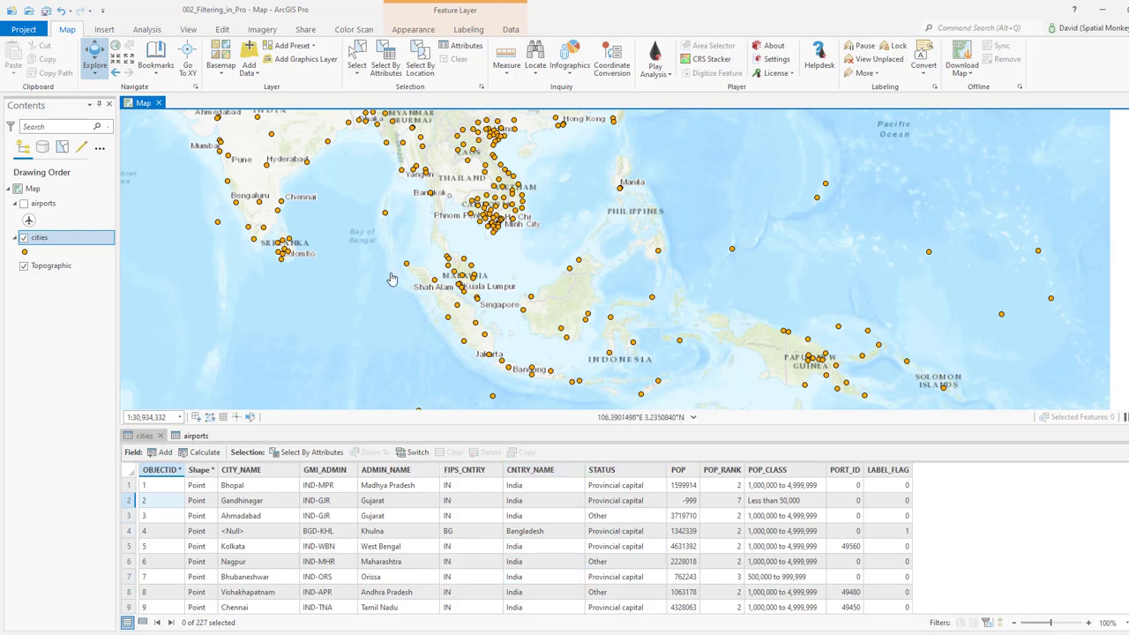
Change the cities definition query to STATUS contains the text "enclave", apply it, and widen the STATUS column in the attribute table
{"action": "right_click", "coordinate": [40, 239]}
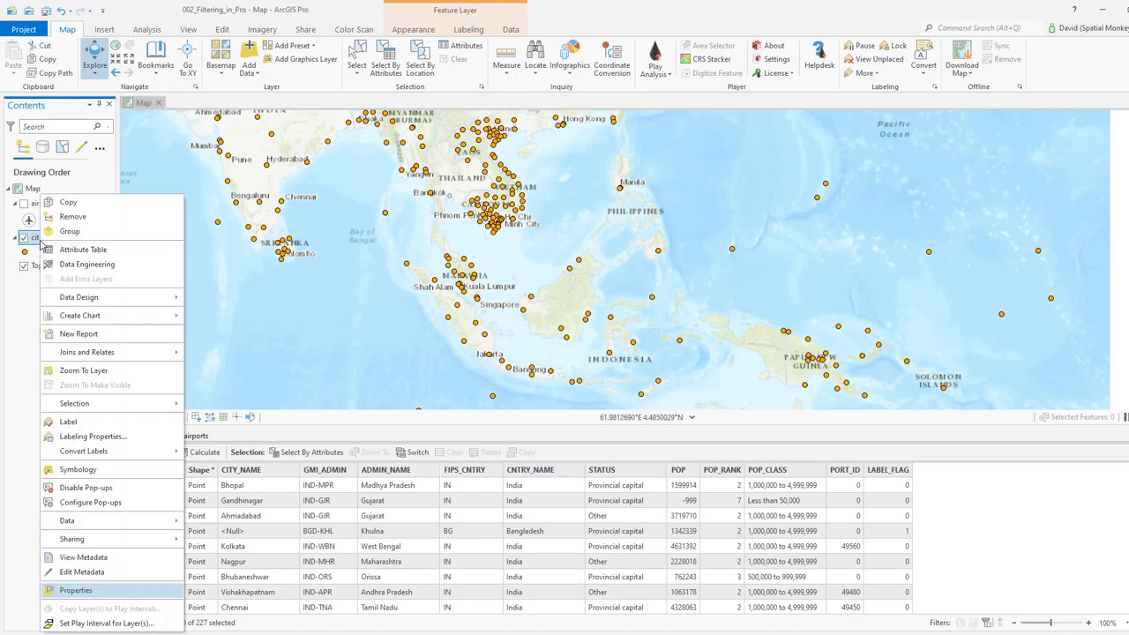
{"action": "left_click", "coordinate": [88, 590]}
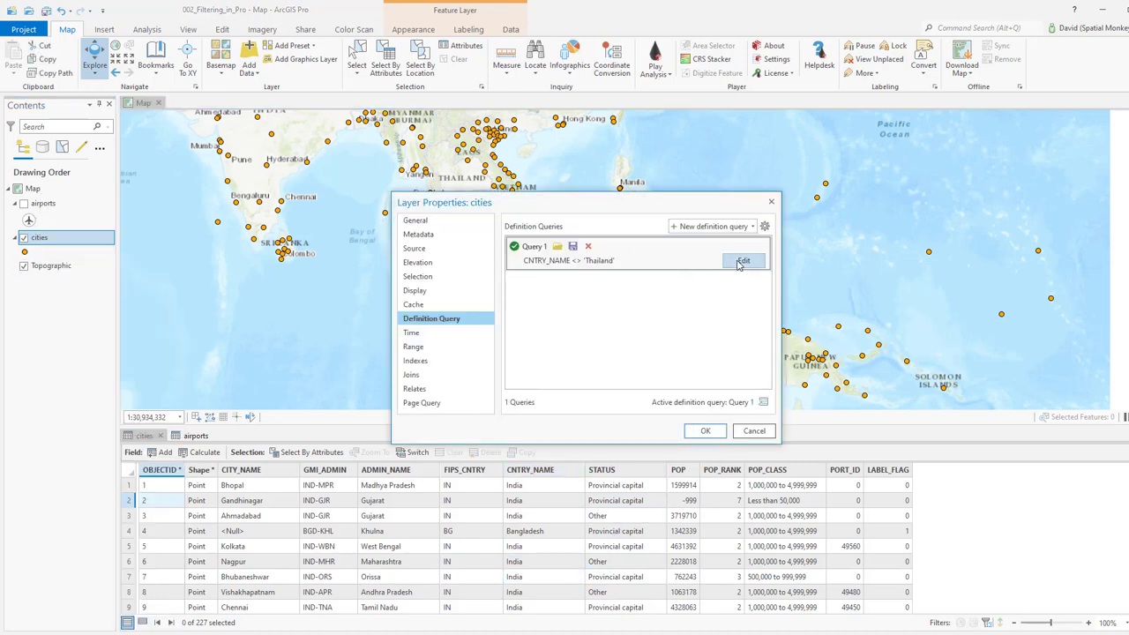
{"action": "left_click", "coordinate": [744, 260]}
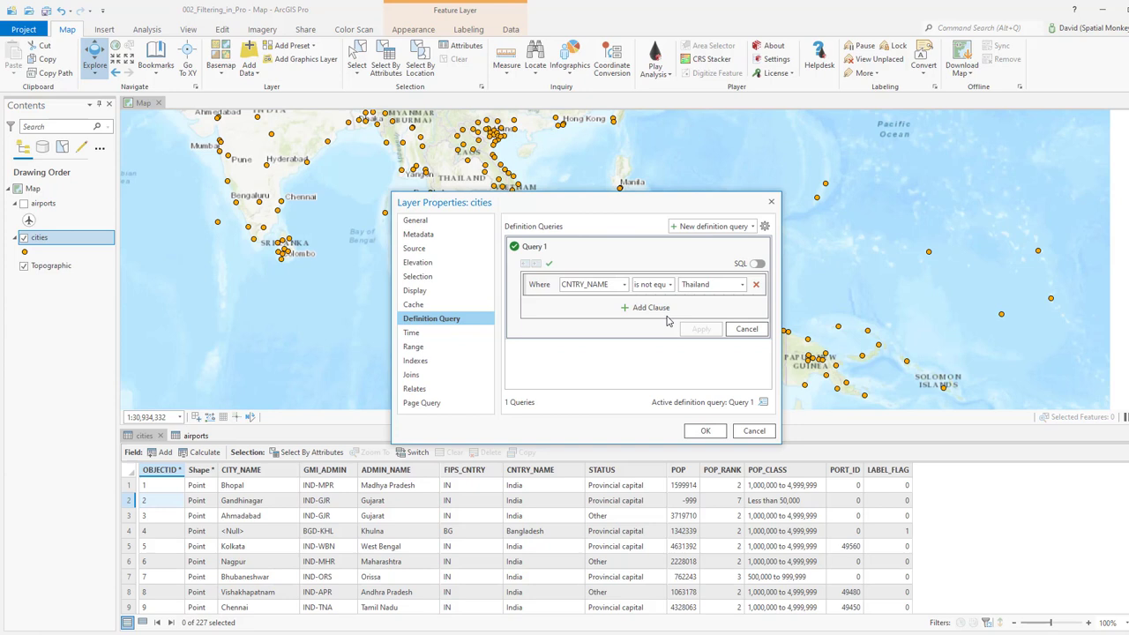
{"action": "left_click", "coordinate": [624, 285]}
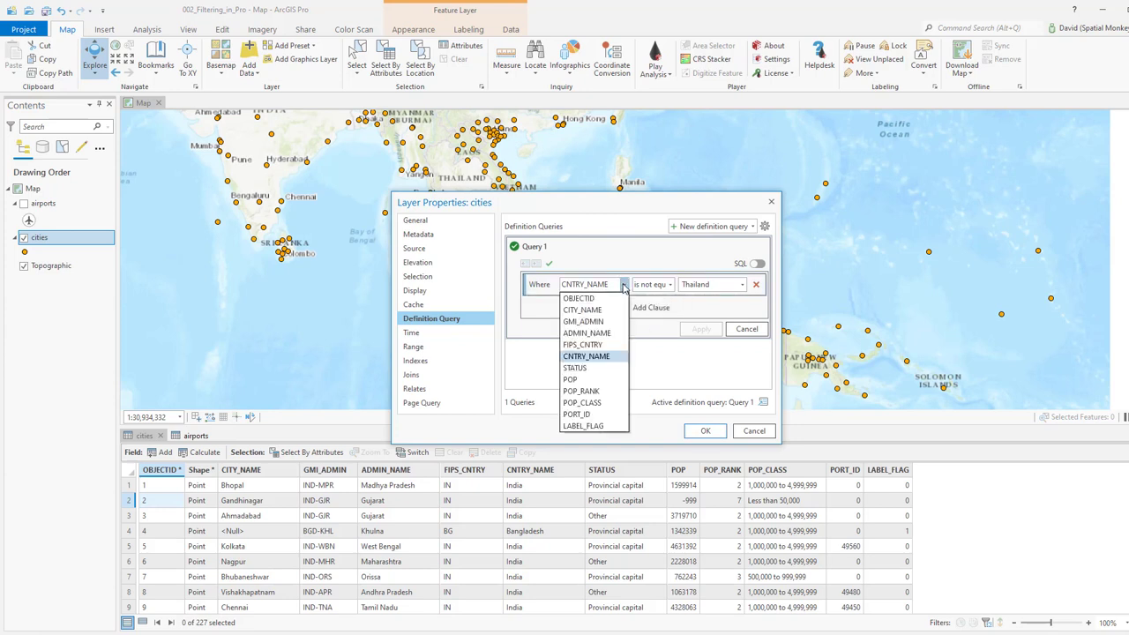
{"action": "left_click", "coordinate": [574, 368]}
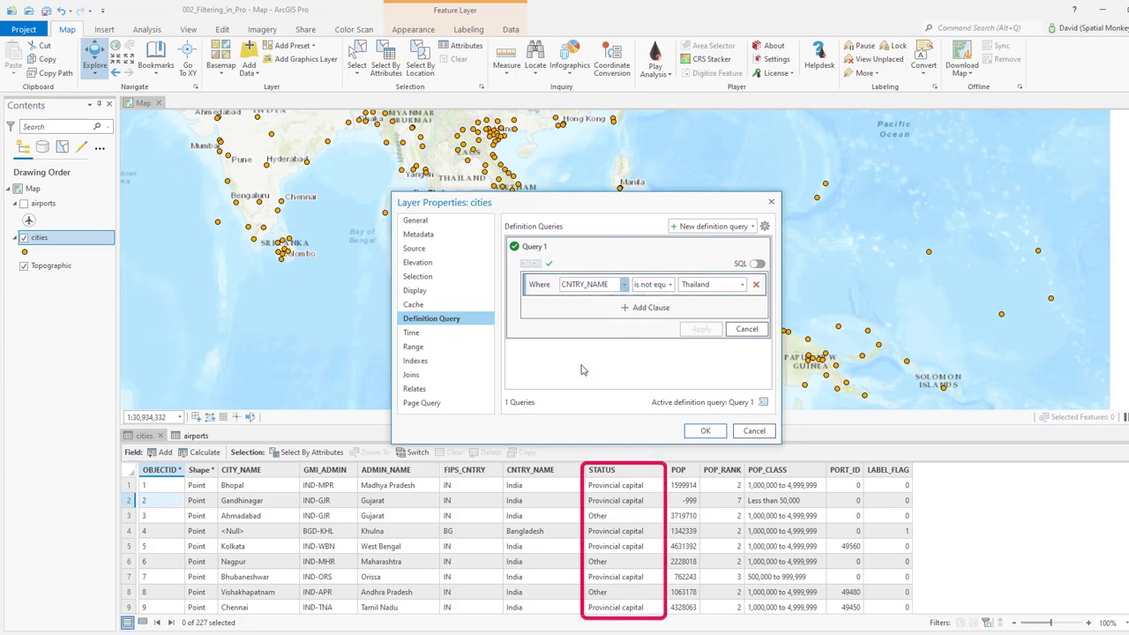
{"action": "left_click", "coordinate": [670, 284]}
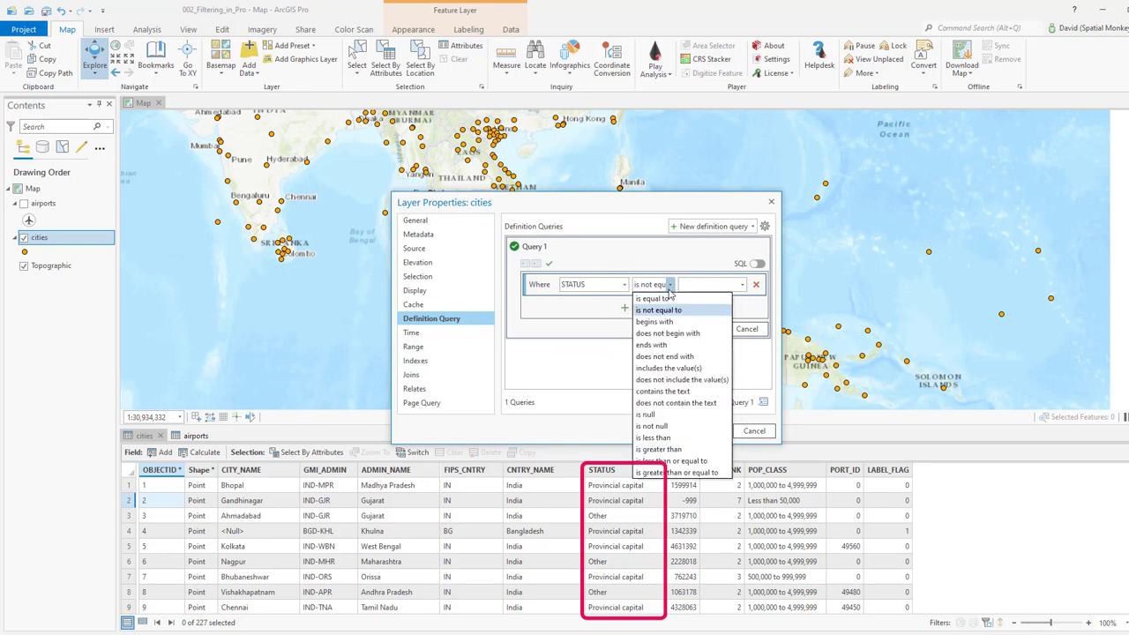
{"action": "left_click", "coordinate": [674, 390]}
{"action": "left_click", "coordinate": [693, 283]}
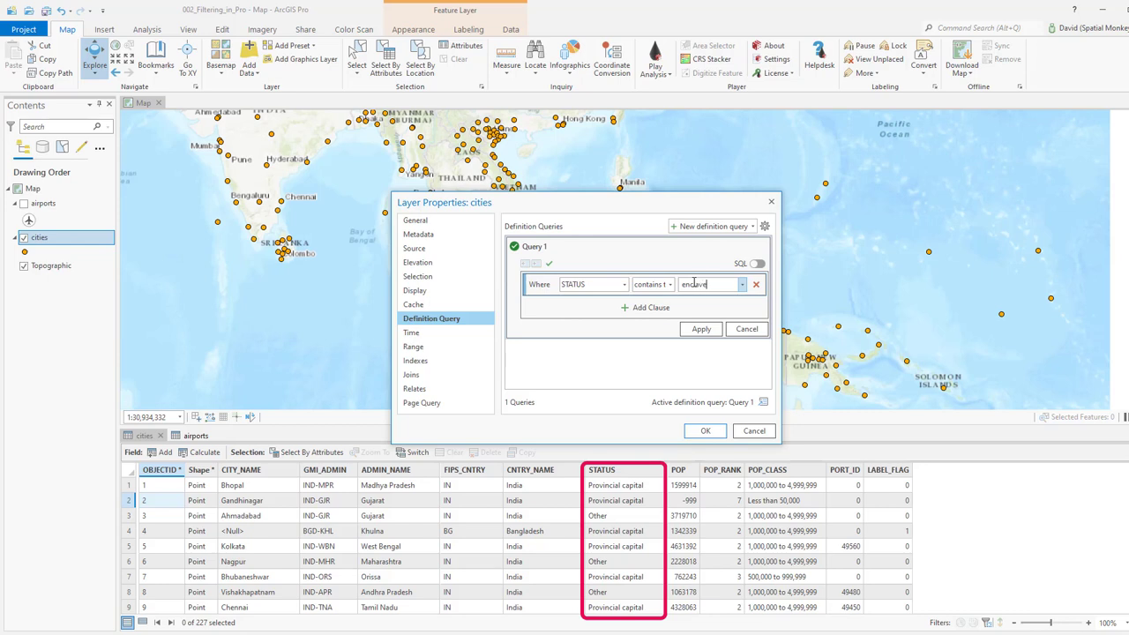
{"action": "left_click", "coordinate": [701, 329]}
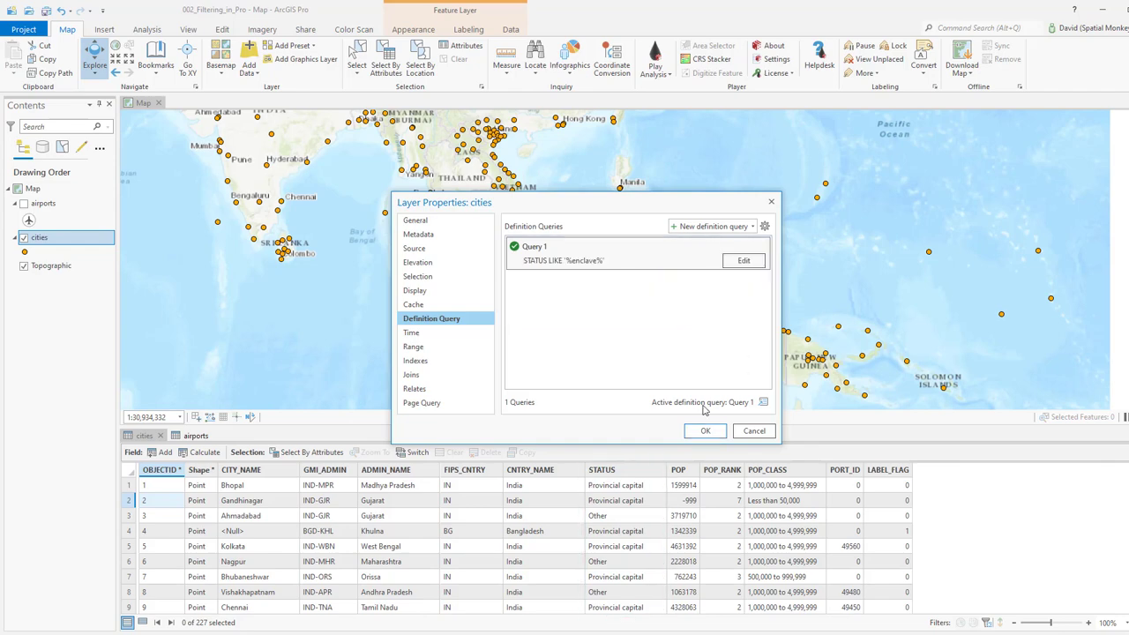
{"action": "left_click", "coordinate": [705, 432]}
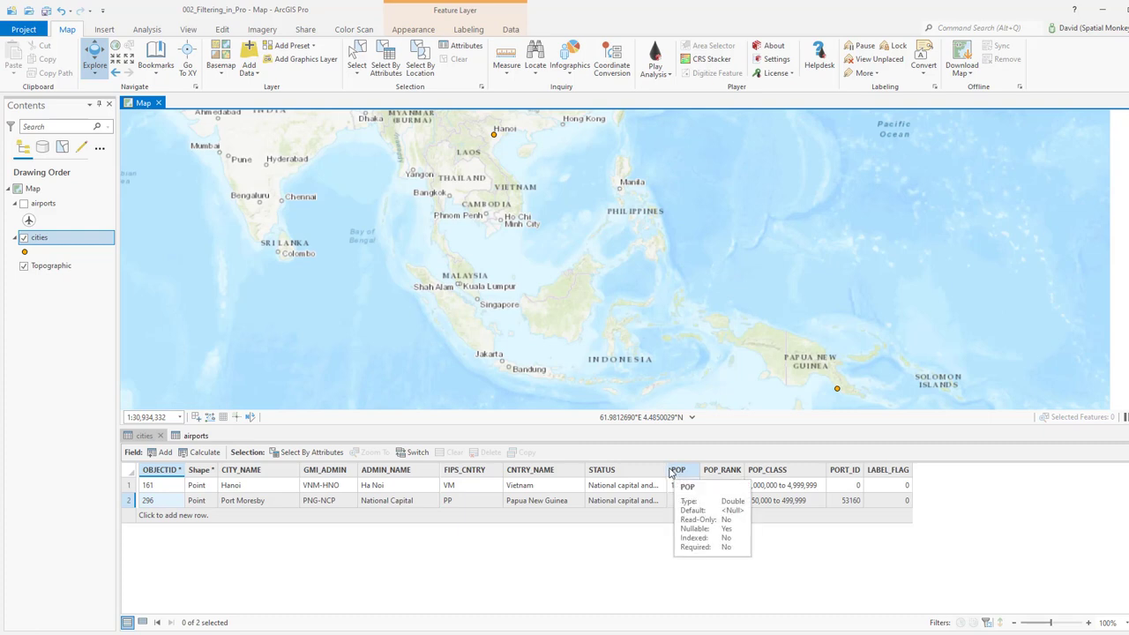
{"action": "left_click_drag", "start_coordinate": [668, 469], "coordinate": [761, 470]}
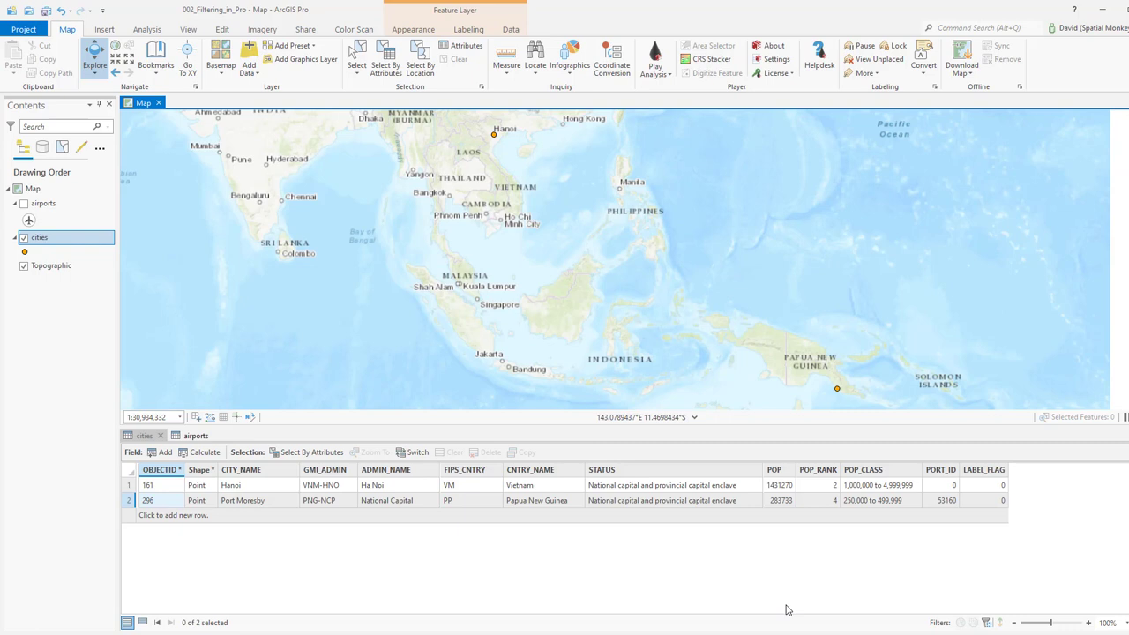
Change the cities layer's definition query to POP is greater than 5000000 and apply it to the layer
{"action": "right_click", "coordinate": [39, 238]}
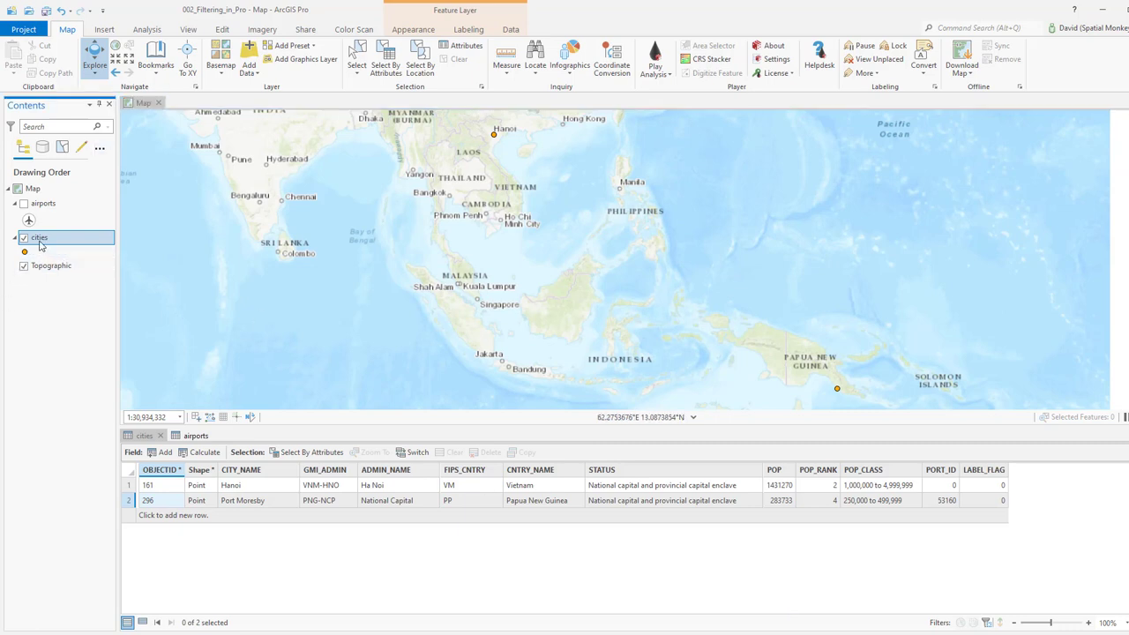
{"action": "left_click", "coordinate": [96, 592]}
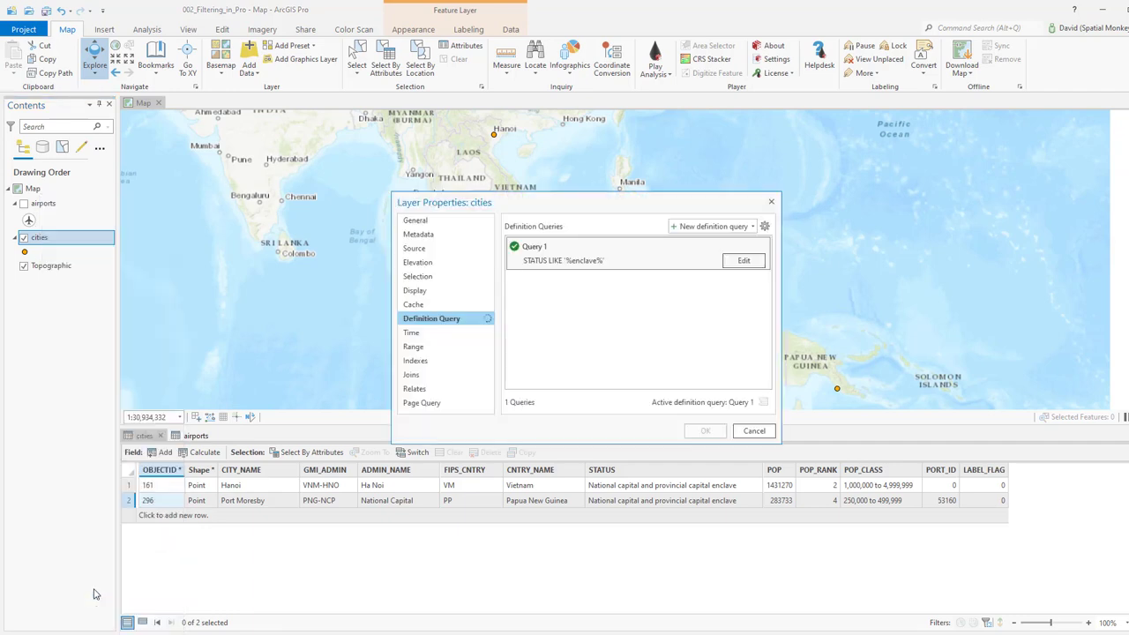
{"action": "left_click", "coordinate": [743, 260]}
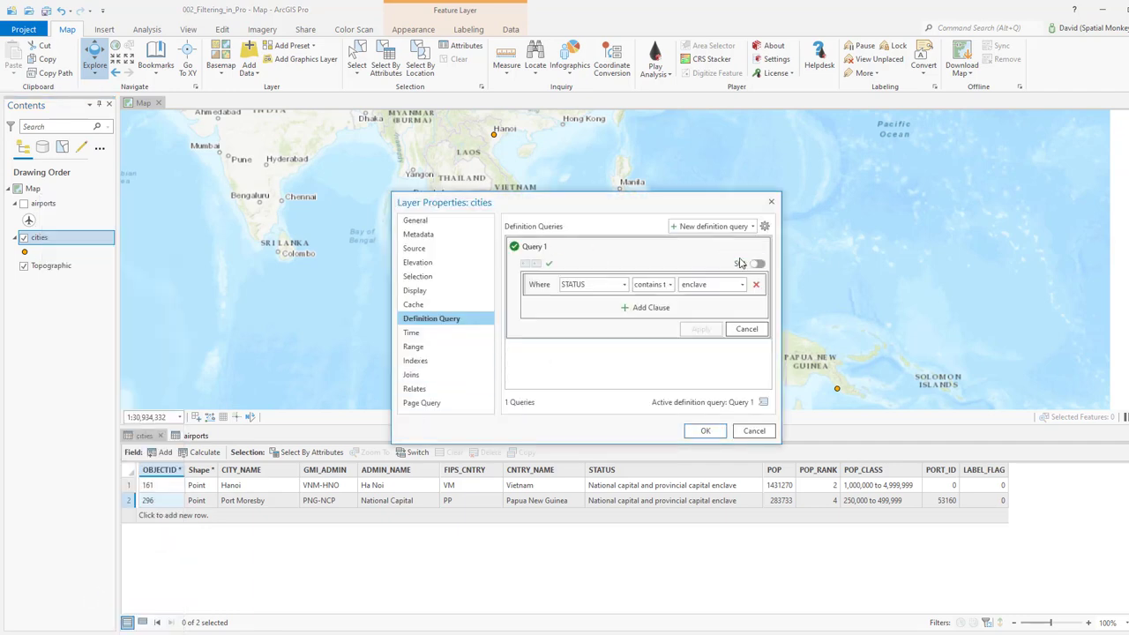
{"action": "left_click", "coordinate": [624, 285]}
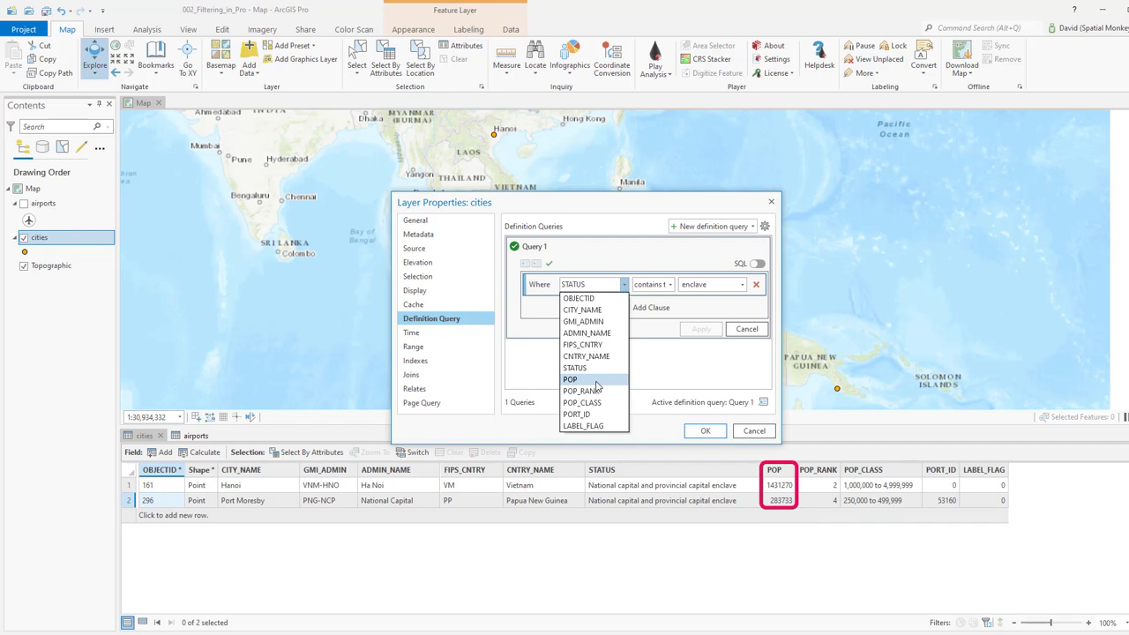
{"action": "left_click", "coordinate": [595, 381]}
{"action": "left_click", "coordinate": [670, 285]}
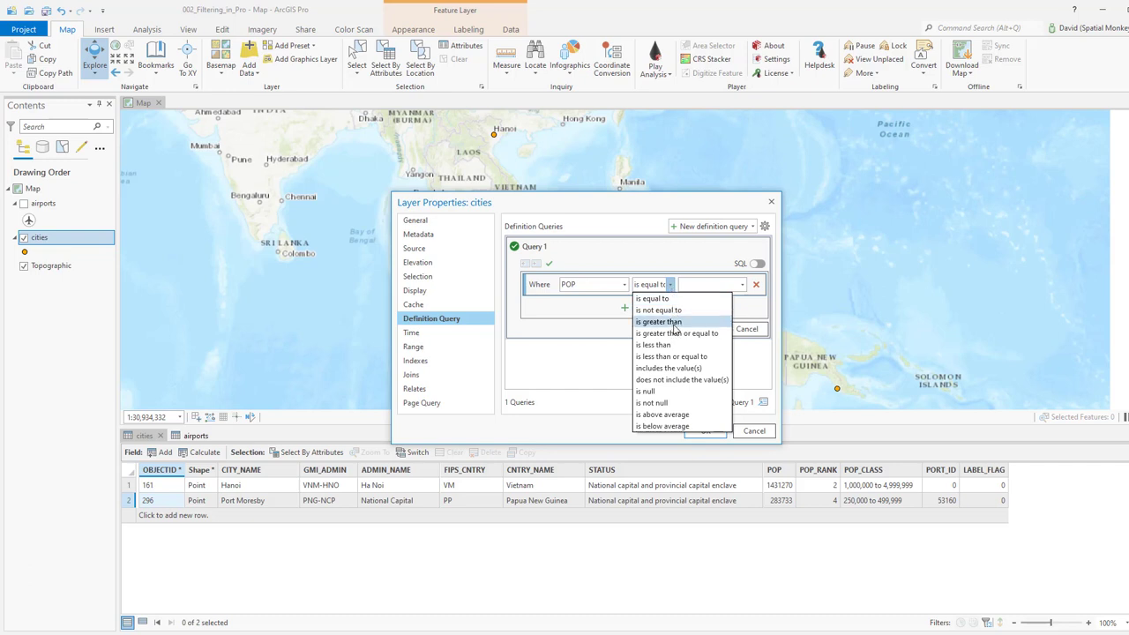
{"action": "left_click", "coordinate": [674, 323]}
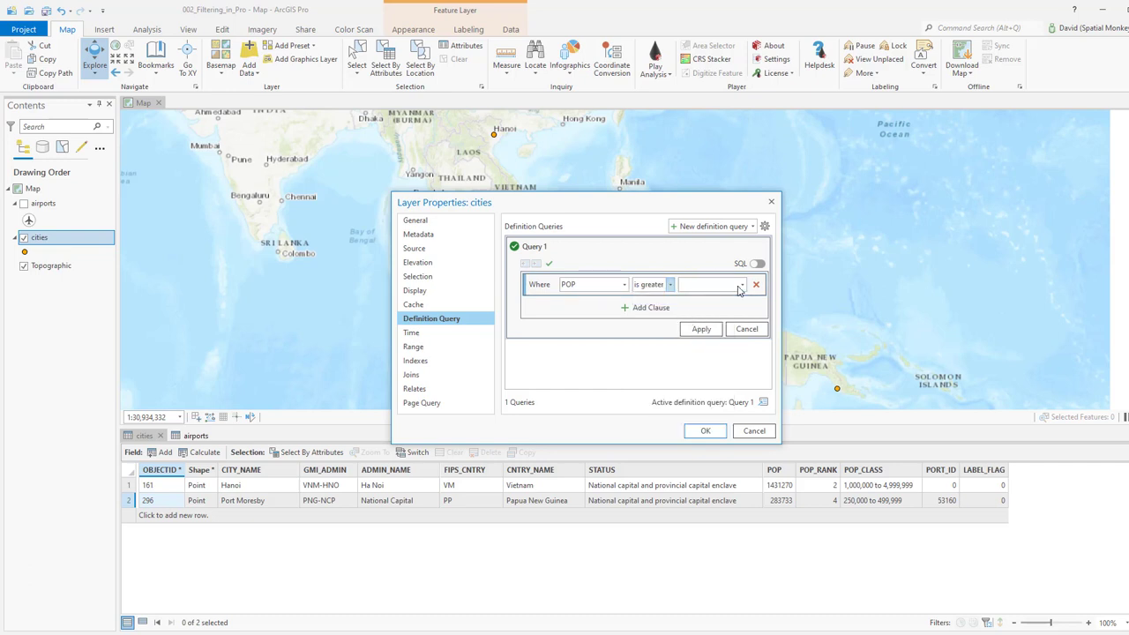
{"action": "left_click", "coordinate": [742, 285]}
{"action": "left_click", "coordinate": [710, 282]}
{"action": "key", "text": "Down"}
{"action": "type", "text": "5000000"}
{"action": "left_click", "coordinate": [701, 329]}
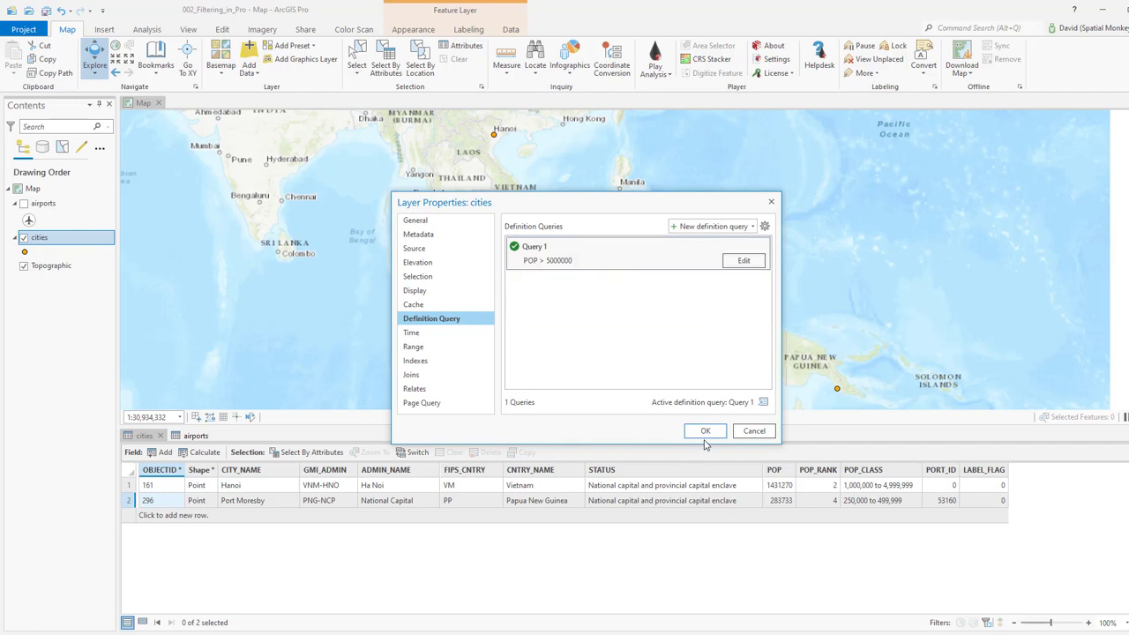
{"action": "left_click", "coordinate": [705, 430]}
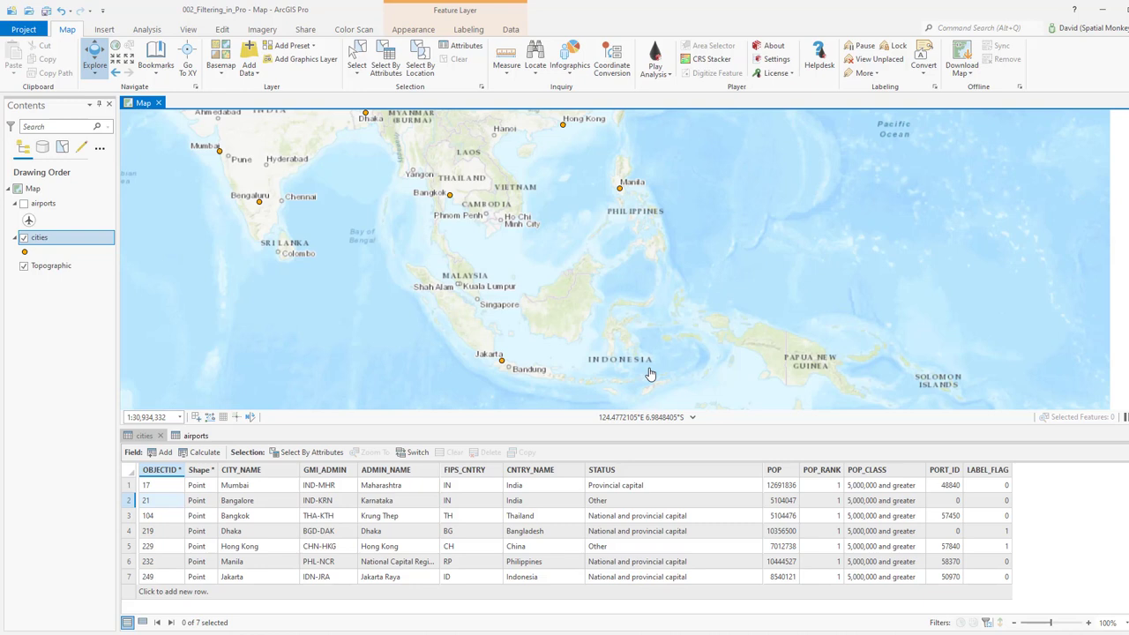
Add a second clause to the cities definition query: And CNTRY_NAME is equal to Thailand
{"action": "left_click", "coordinate": [42, 240]}
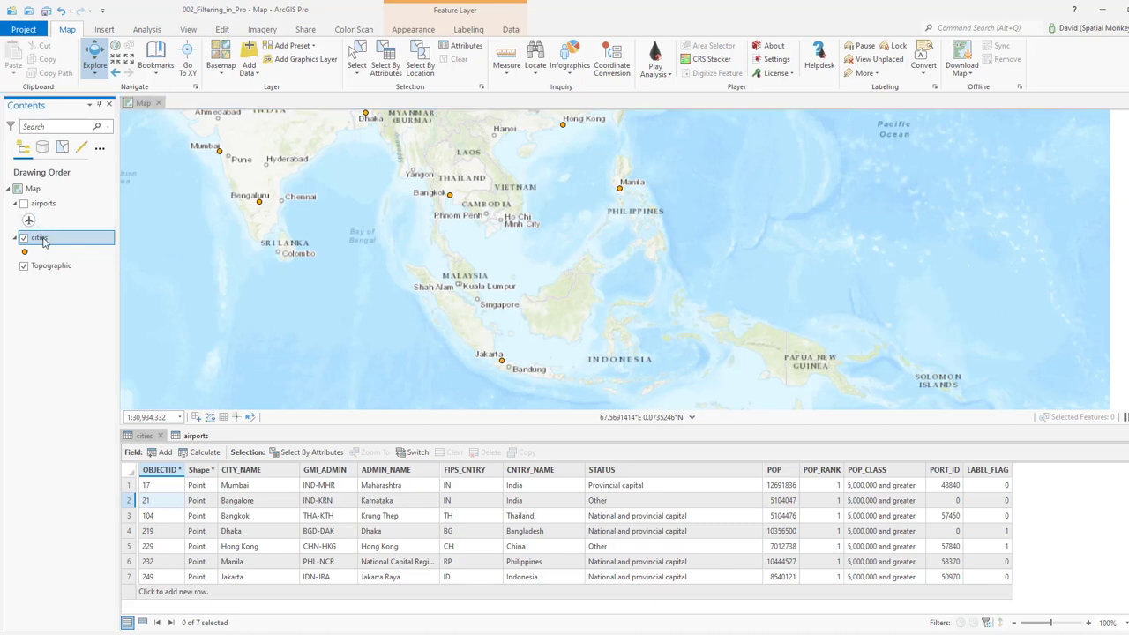
{"action": "right_click", "coordinate": [43, 239]}
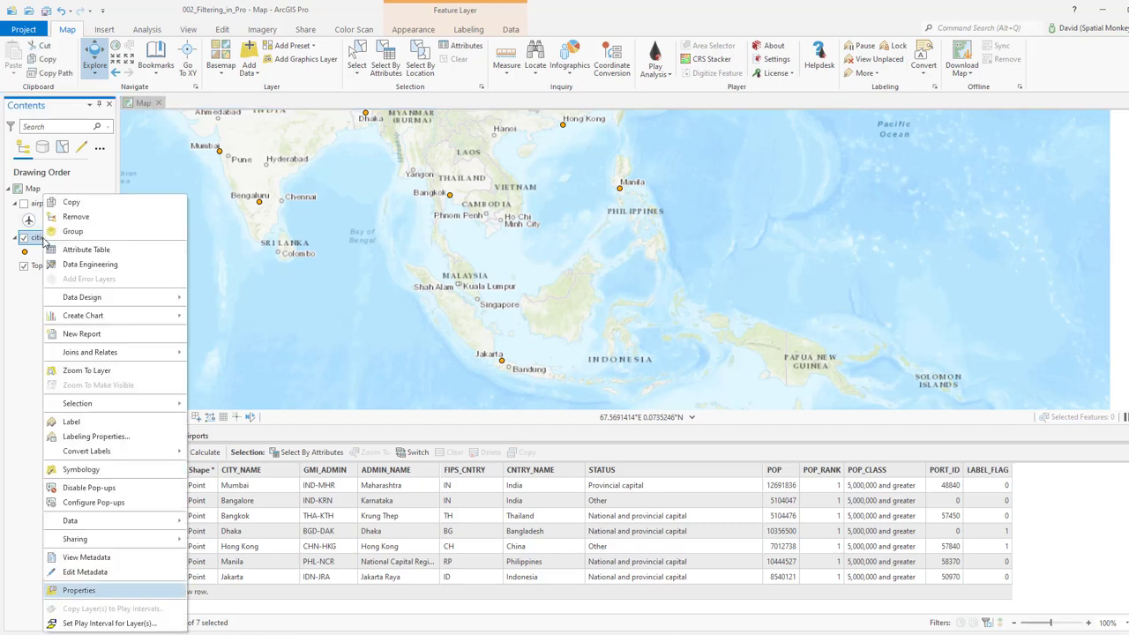
{"action": "left_click", "coordinate": [102, 592]}
{"action": "left_click", "coordinate": [737, 261]}
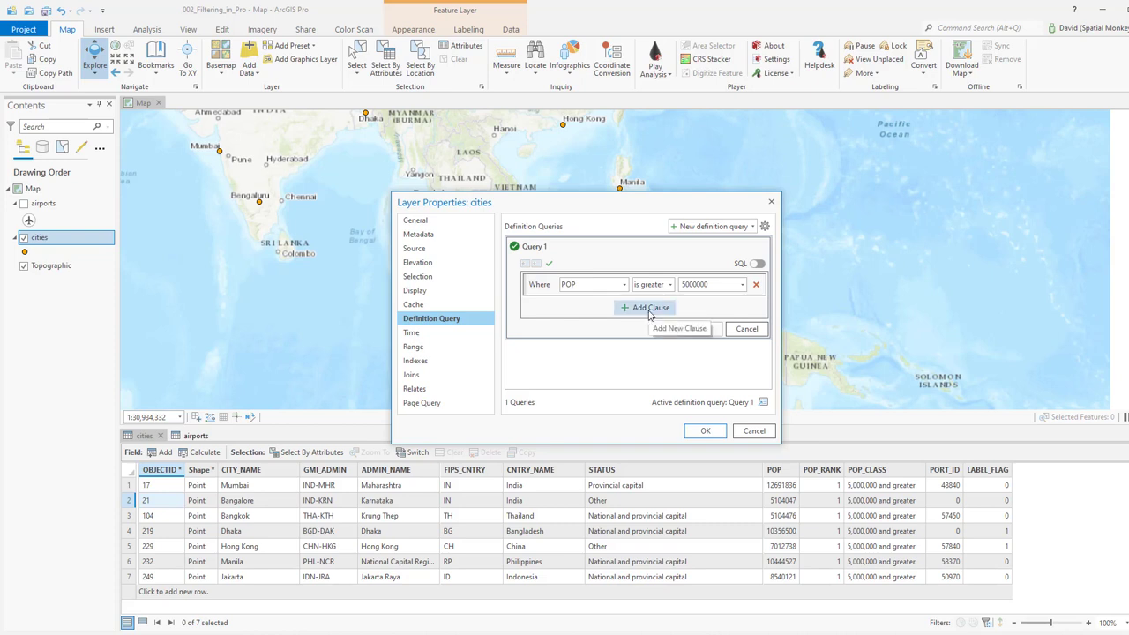
{"action": "left_click", "coordinate": [649, 308]}
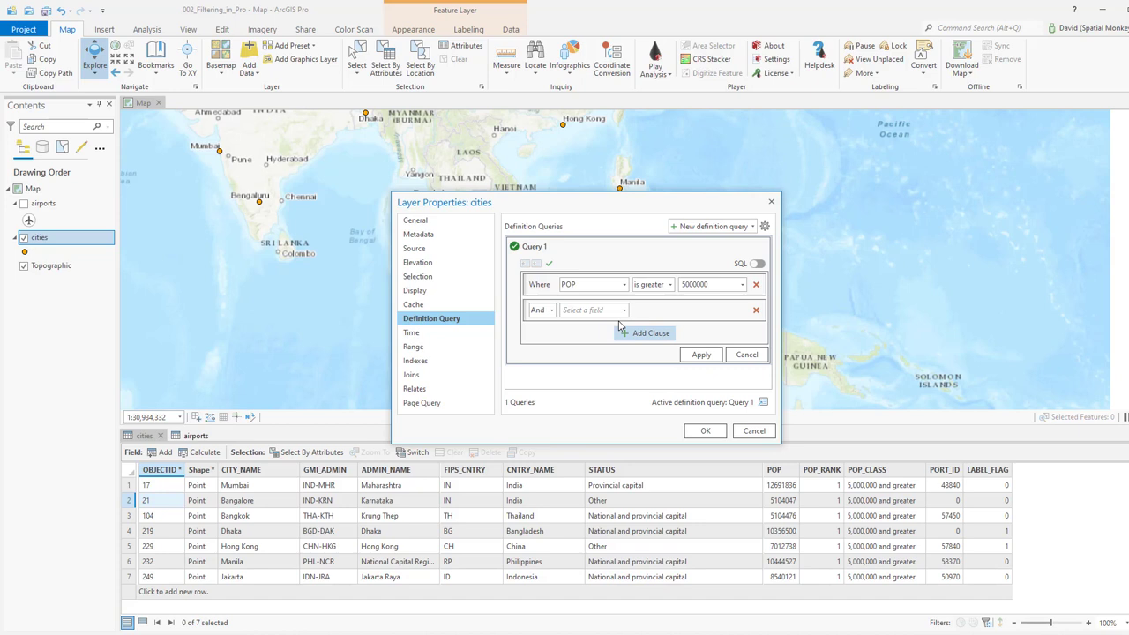
{"action": "left_click", "coordinate": [623, 312]}
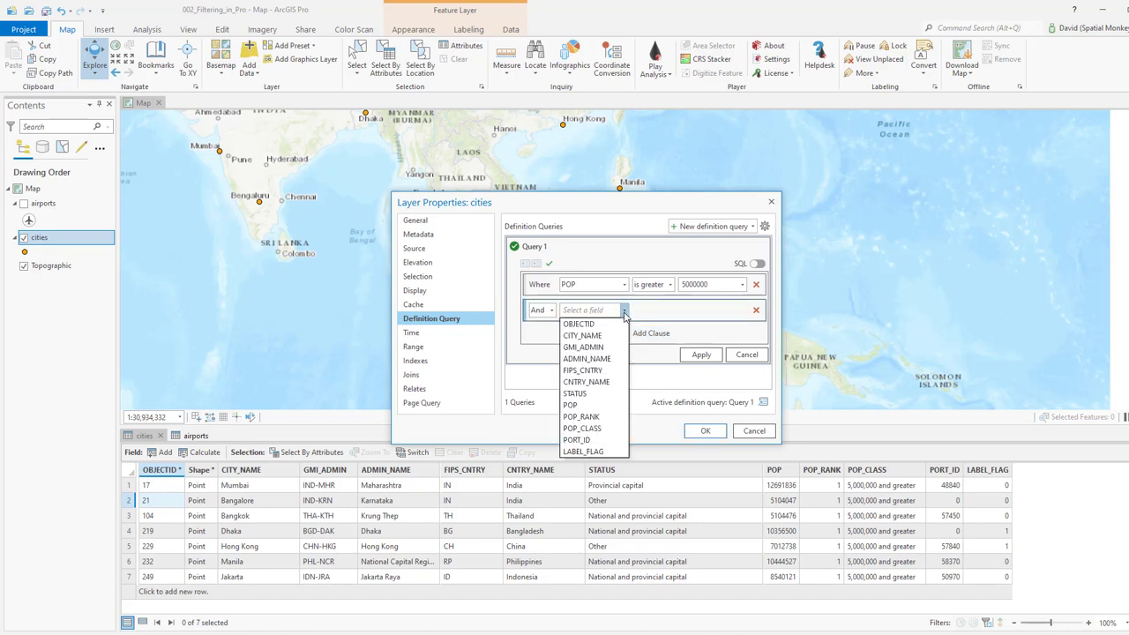
{"action": "left_click", "coordinate": [586, 381]}
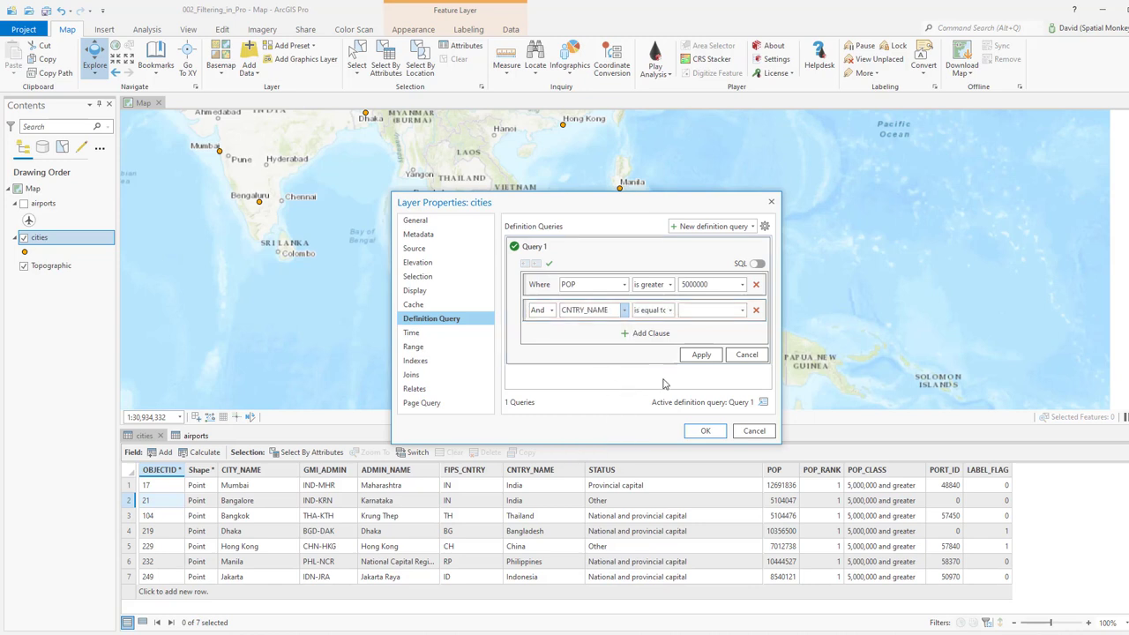
{"action": "left_click", "coordinate": [669, 314]}
{"action": "left_click", "coordinate": [670, 314]}
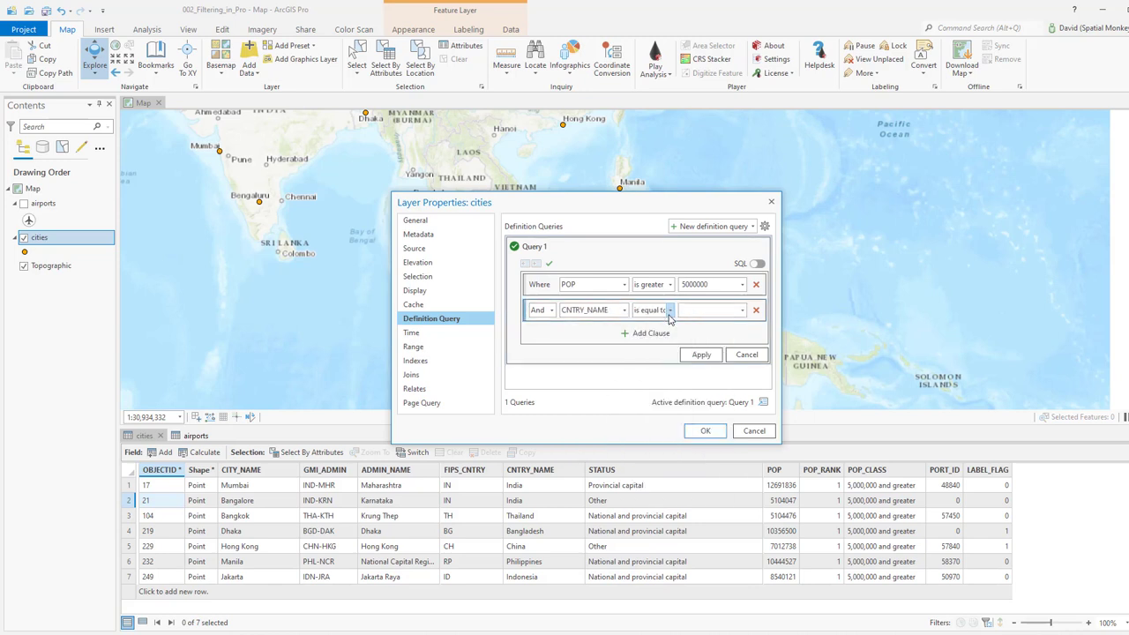
{"action": "left_click", "coordinate": [738, 310]}
{"action": "type", "text": "Thailand"}
{"action": "left_click", "coordinate": [603, 357]}
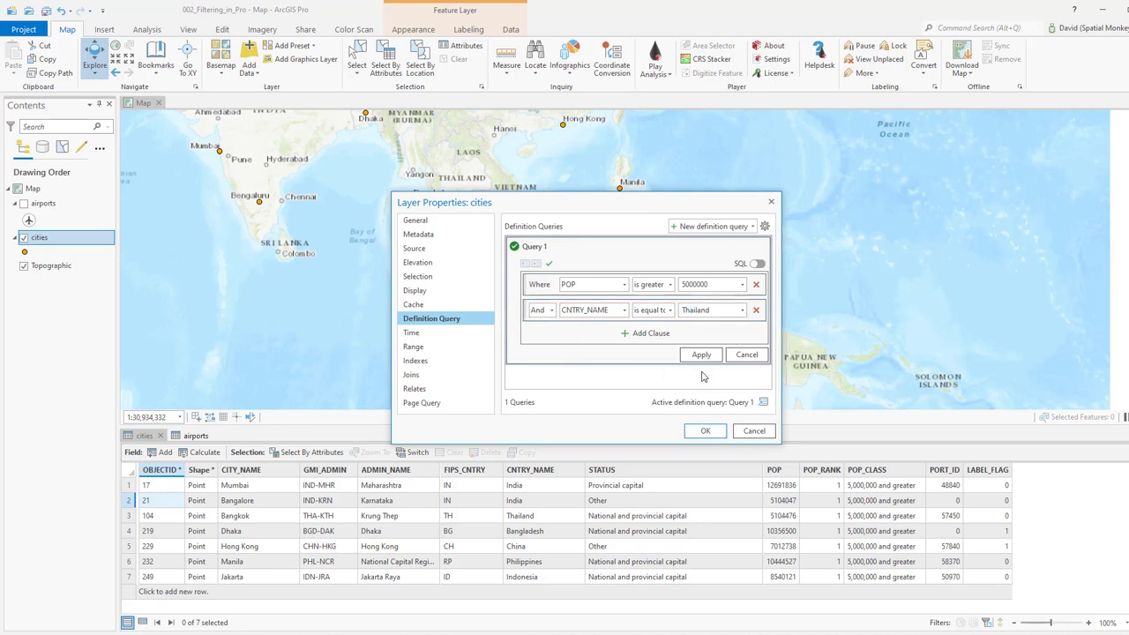
Set the population threshold in the POP clause to 200000 and apply the query to the cities layer
{"action": "left_click", "coordinate": [692, 284]}
{"action": "double_click", "coordinate": [692, 284]}
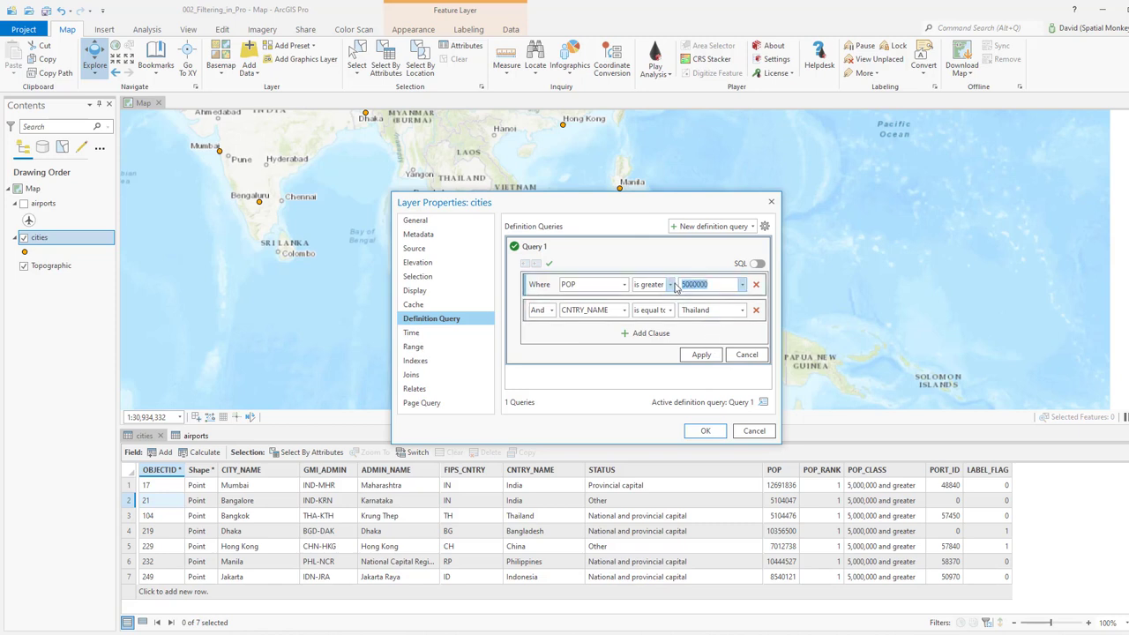
{"action": "left_click", "coordinate": [737, 374]}
{"action": "key", "text": "BackSpace"}
{"action": "key", "text": "BackSpace"}
{"action": "type", "text": "2"}
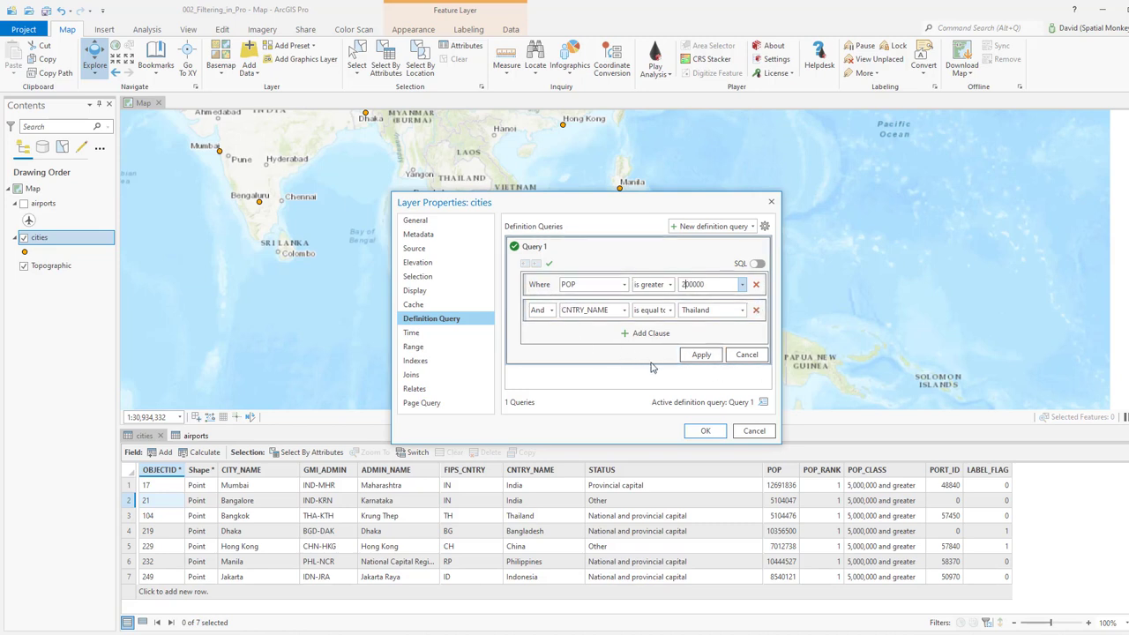
{"action": "left_click", "coordinate": [701, 355]}
{"action": "left_click", "coordinate": [703, 431]}
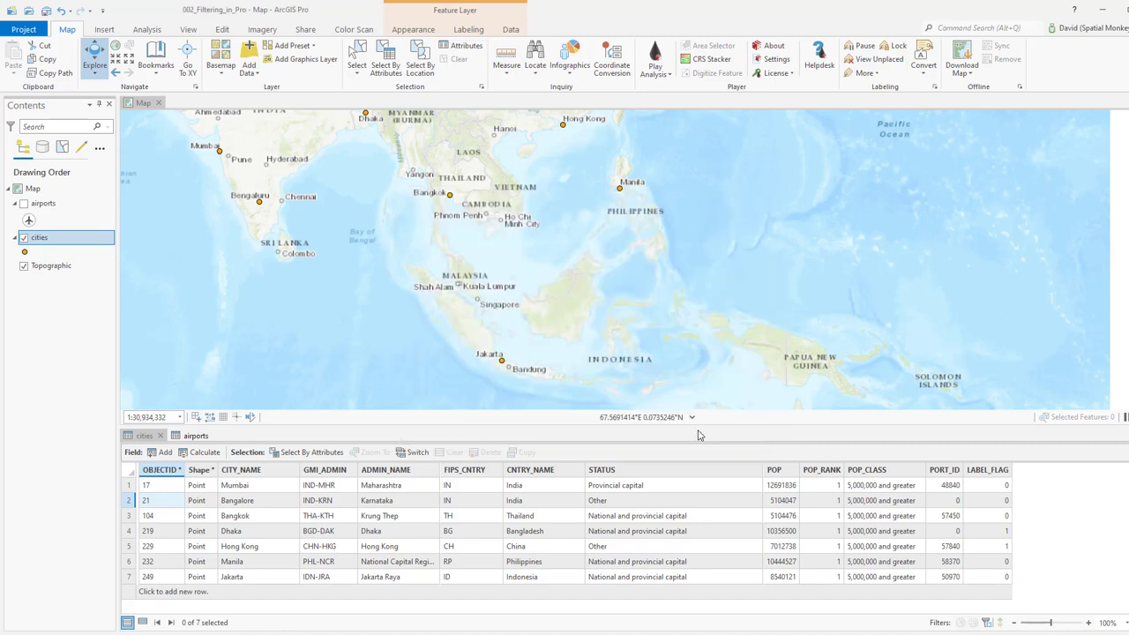
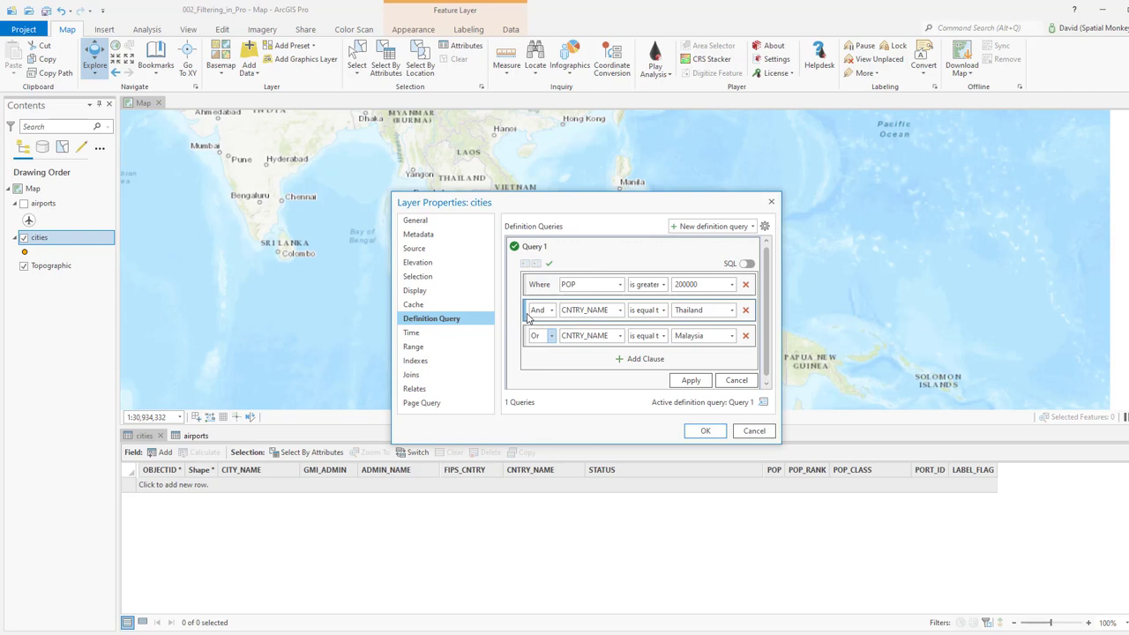
Group the Thailand and Malaysia country clauses in parentheses and apply the query to the cities layer
{"action": "left_click", "coordinate": [526, 339], "text": "shift"}
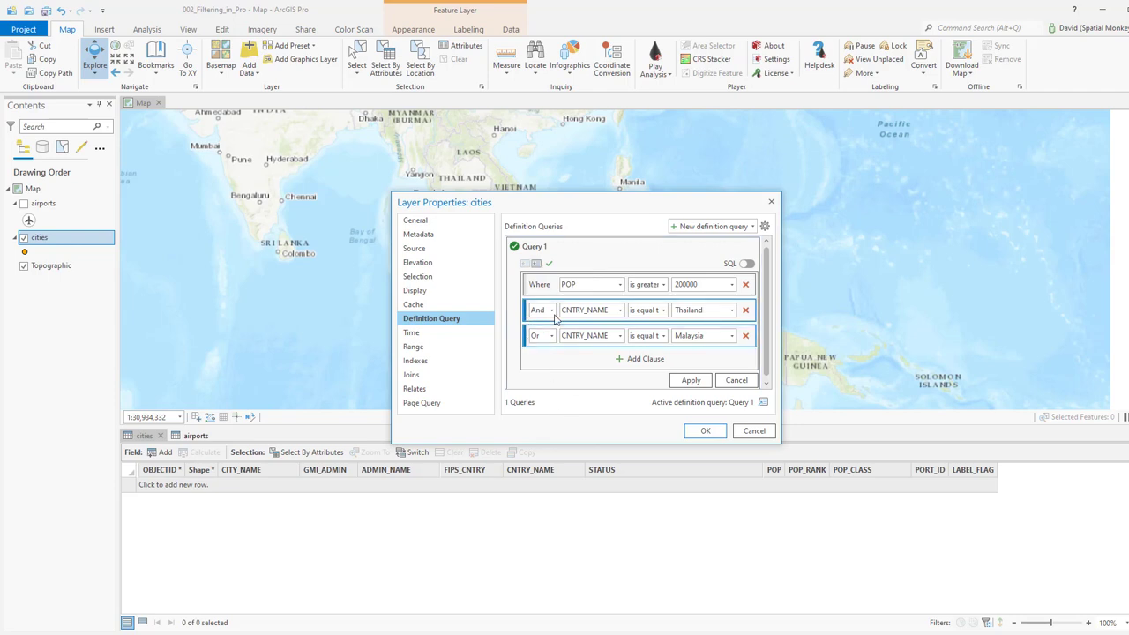
{"action": "left_click", "coordinate": [535, 264]}
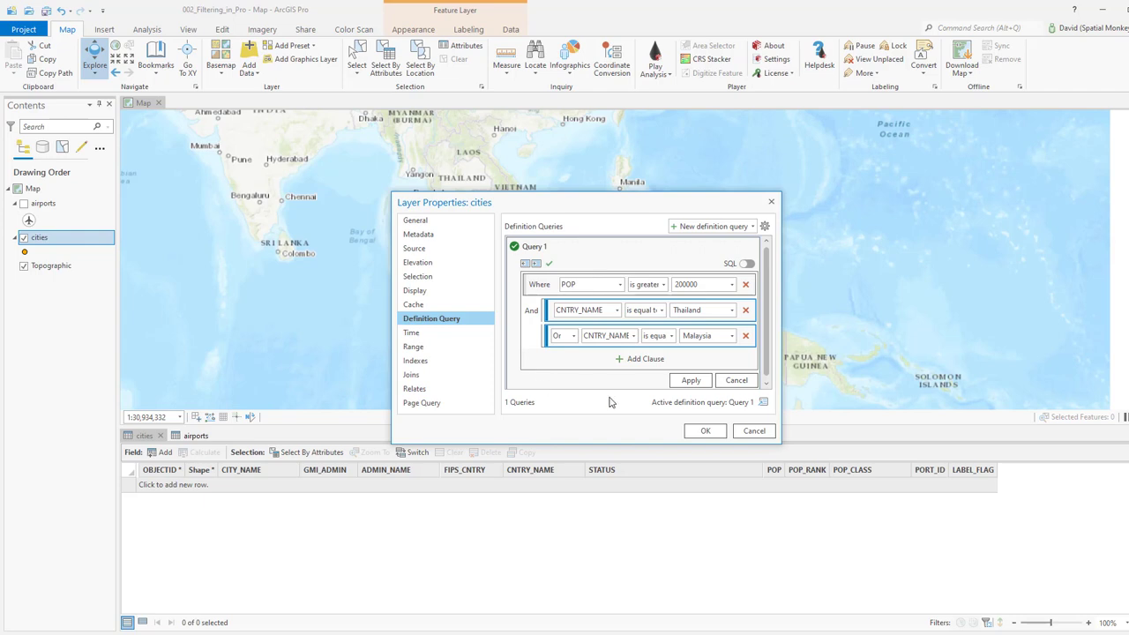
{"action": "left_click", "coordinate": [691, 381]}
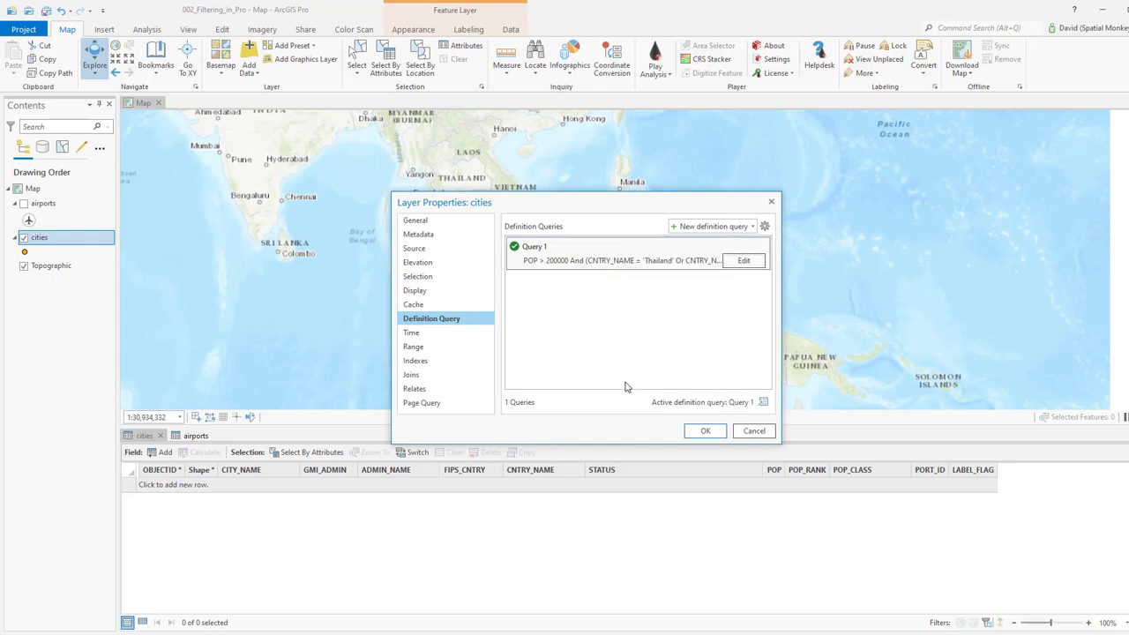
{"action": "left_click", "coordinate": [705, 430]}
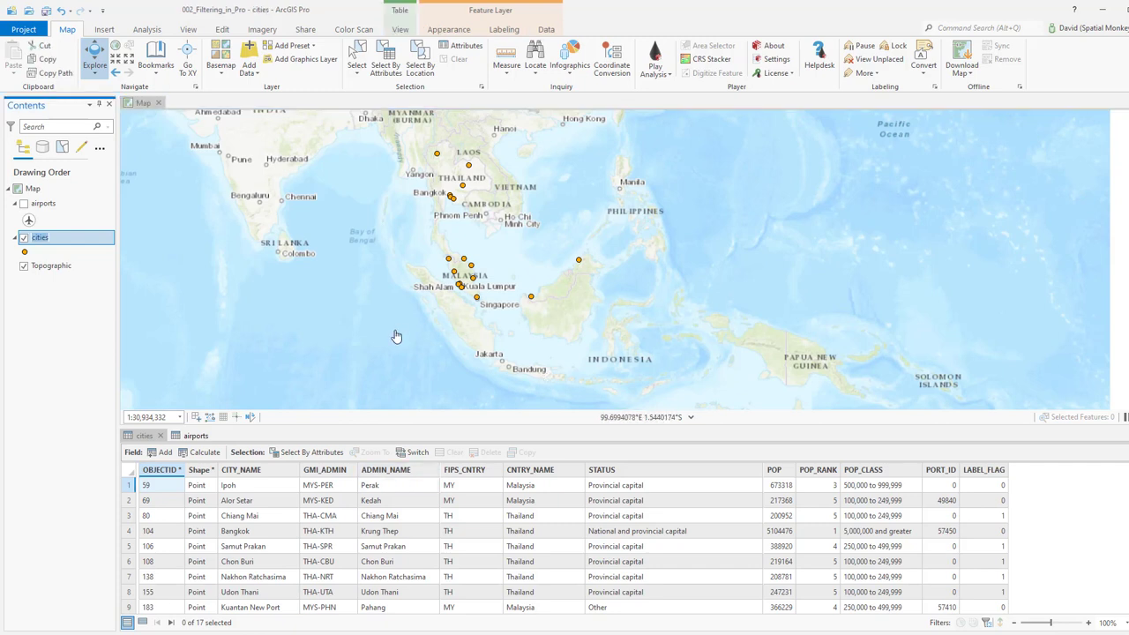
Display the airports attribute table and layer, and start a new definition query in the airports layer's properties
{"action": "left_click", "coordinate": [201, 438]}
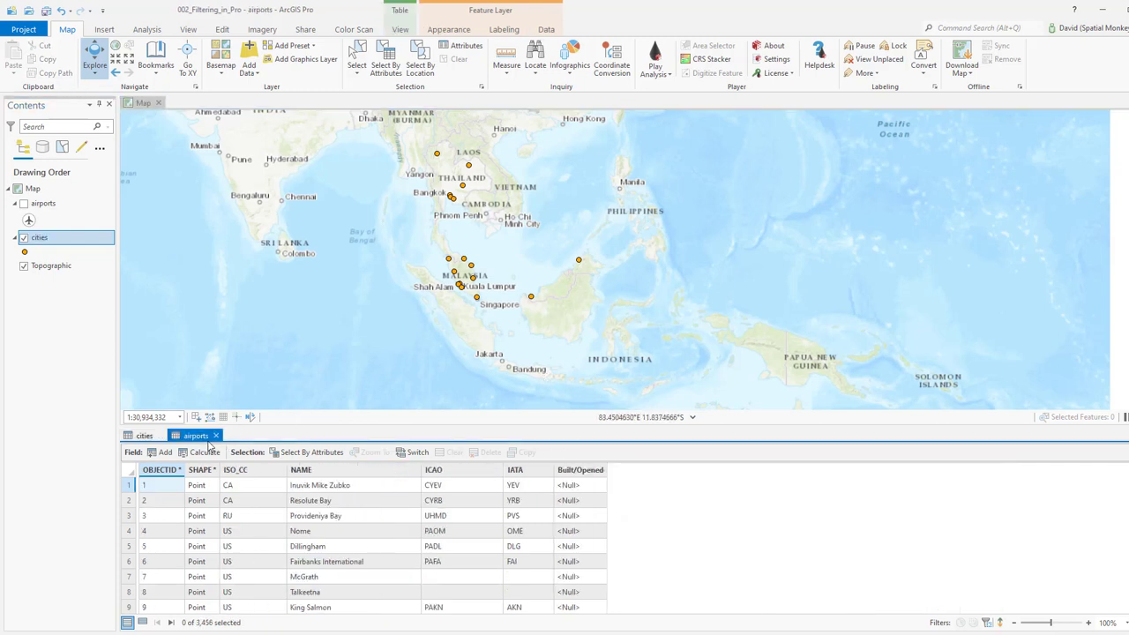
{"action": "left_click", "coordinate": [24, 203]}
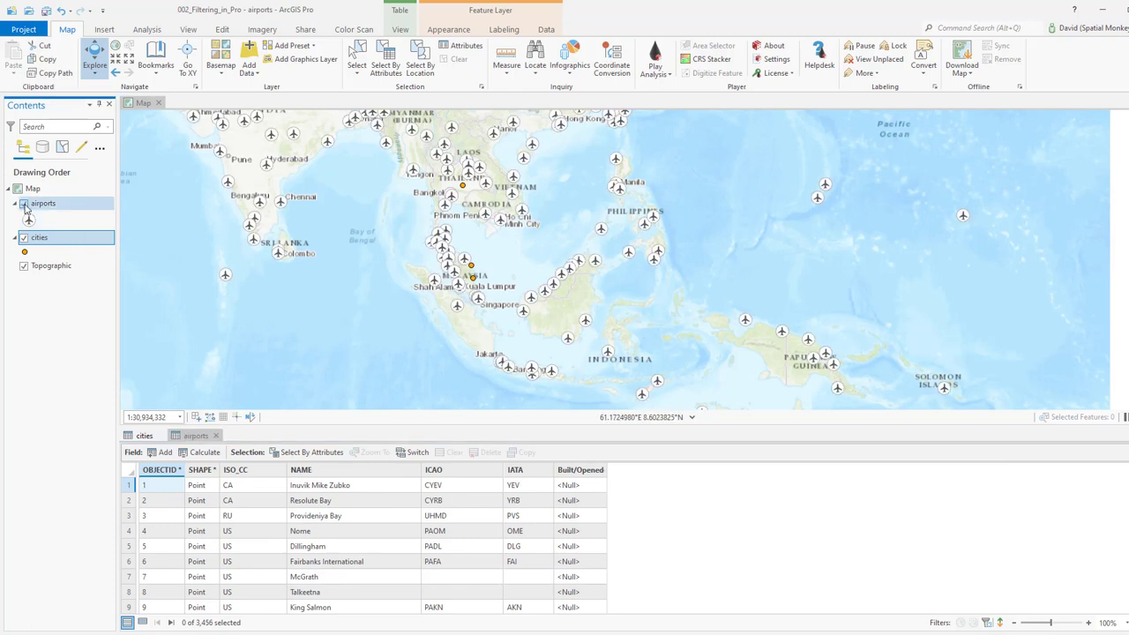
{"action": "left_click", "coordinate": [45, 207]}
{"action": "right_click", "coordinate": [46, 209]}
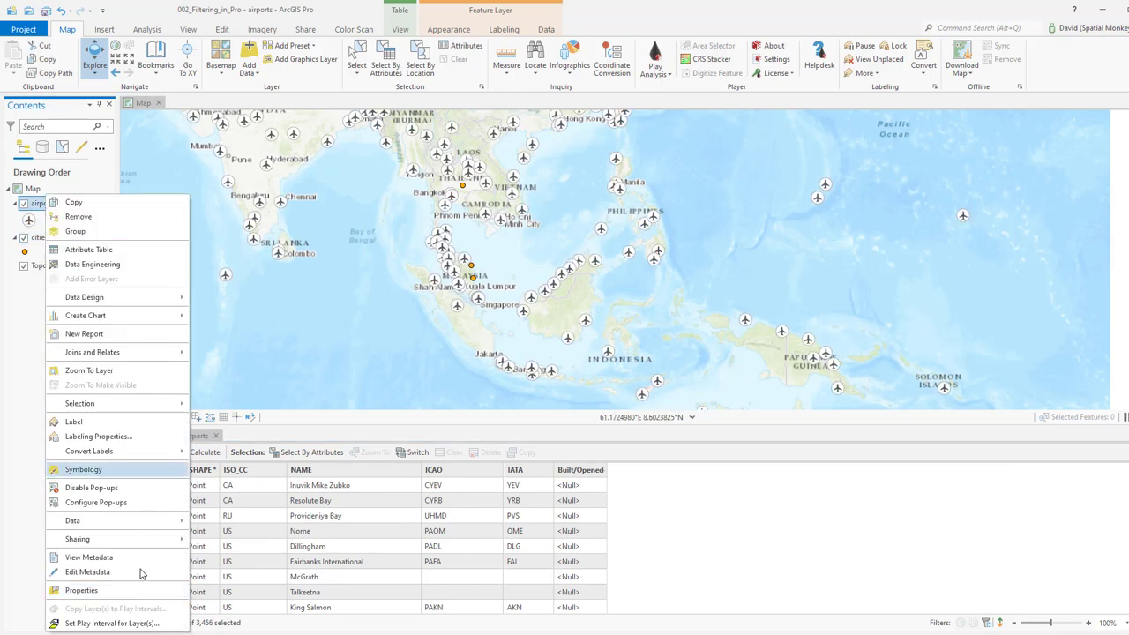
{"action": "left_click", "coordinate": [81, 590]}
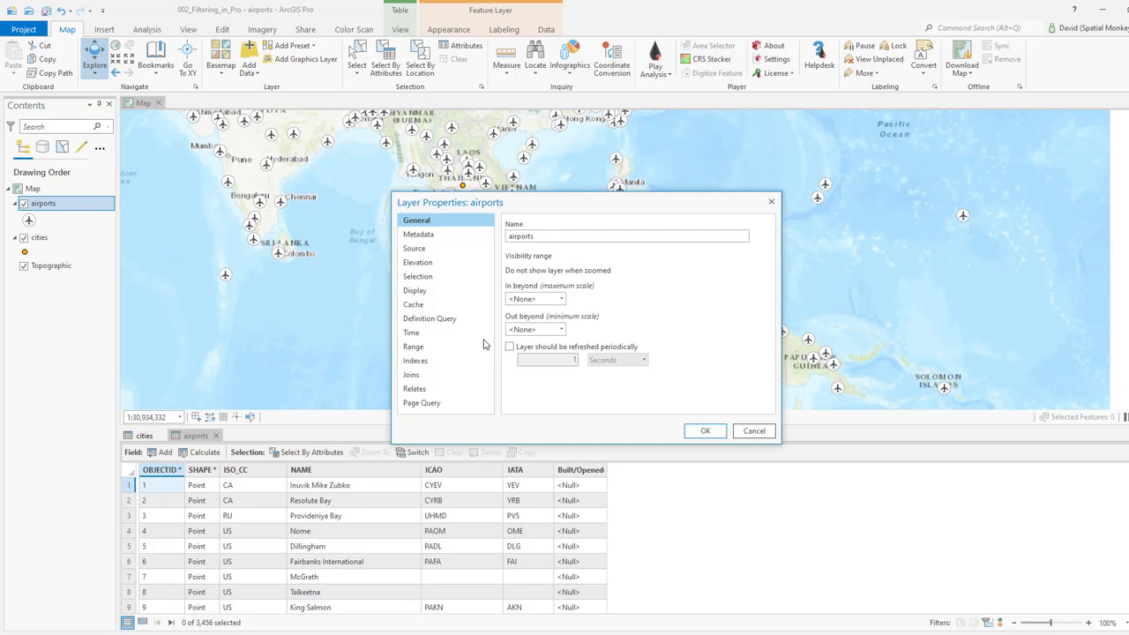
{"action": "left_click", "coordinate": [441, 319]}
{"action": "left_click", "coordinate": [631, 321]}
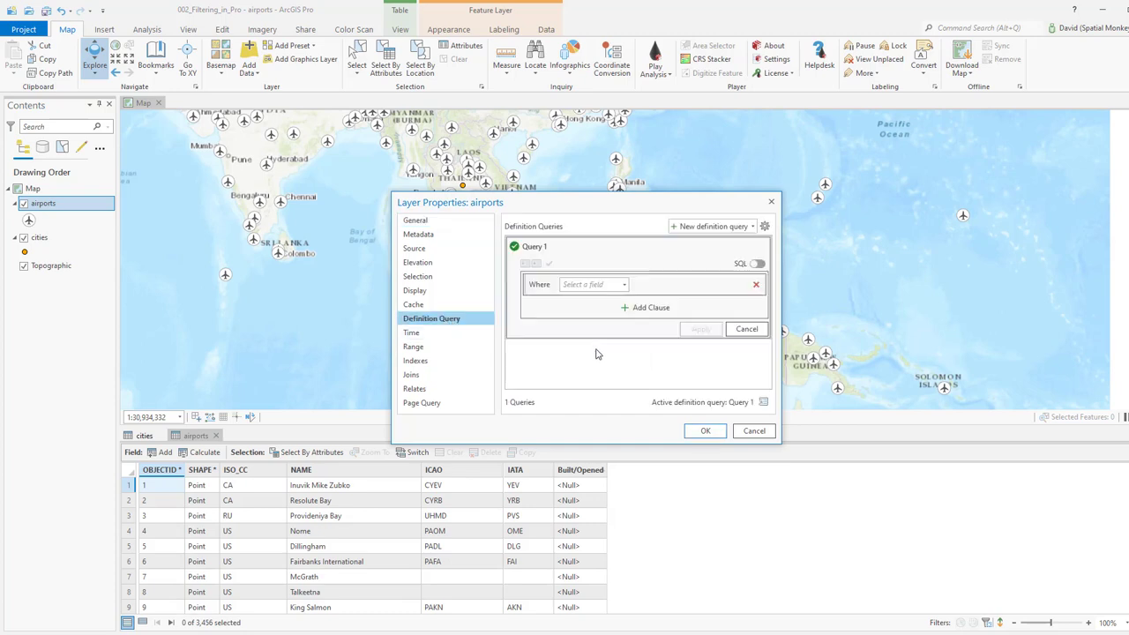
Build the airports query clause Built/Opened is on or after 1/1/1990
{"action": "left_click", "coordinate": [625, 287]}
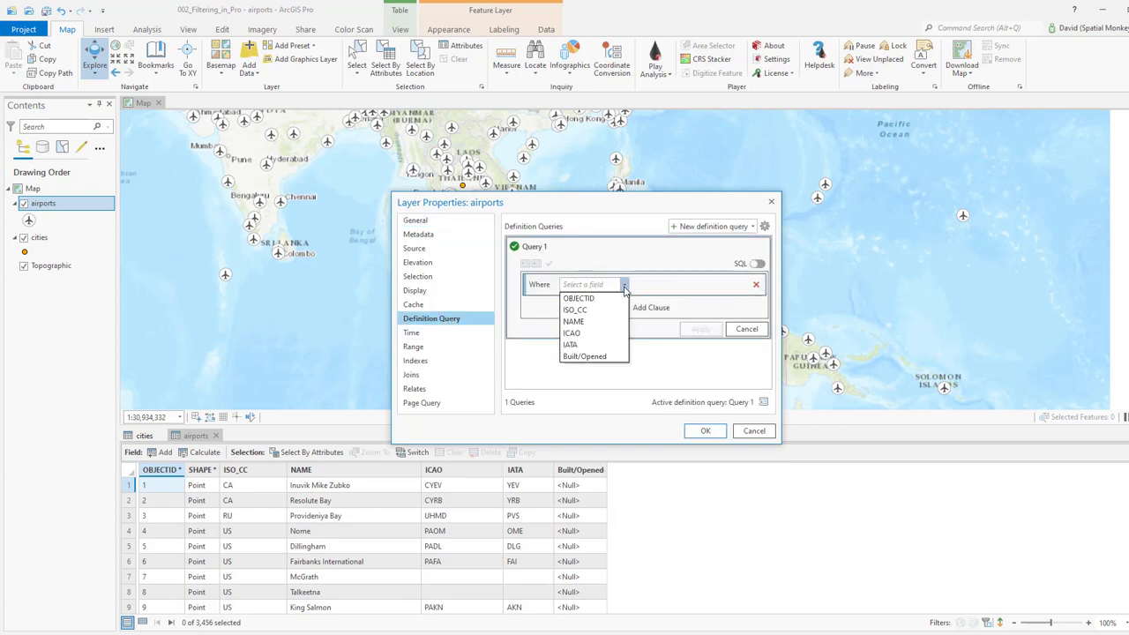
{"action": "left_click", "coordinate": [583, 357]}
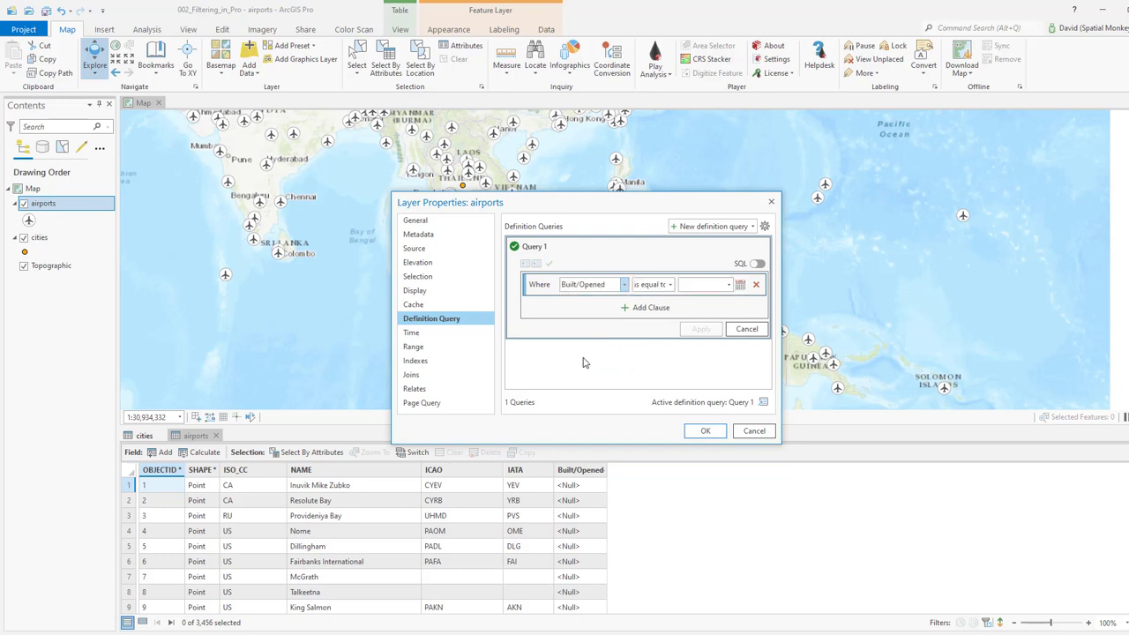
{"action": "left_click", "coordinate": [671, 285]}
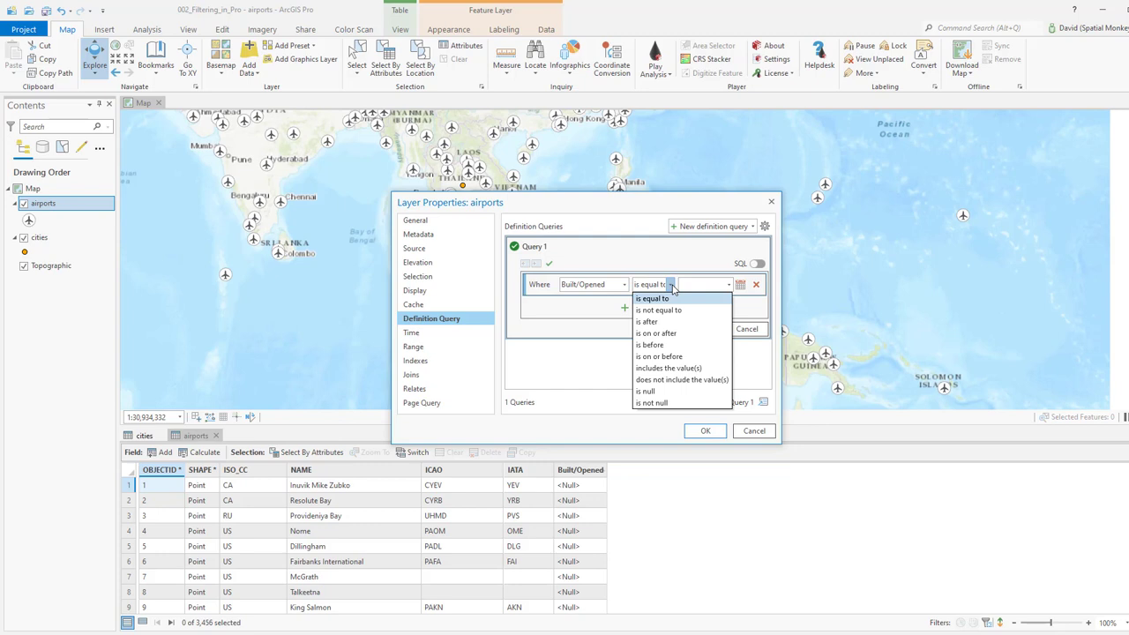
{"action": "left_click", "coordinate": [671, 334]}
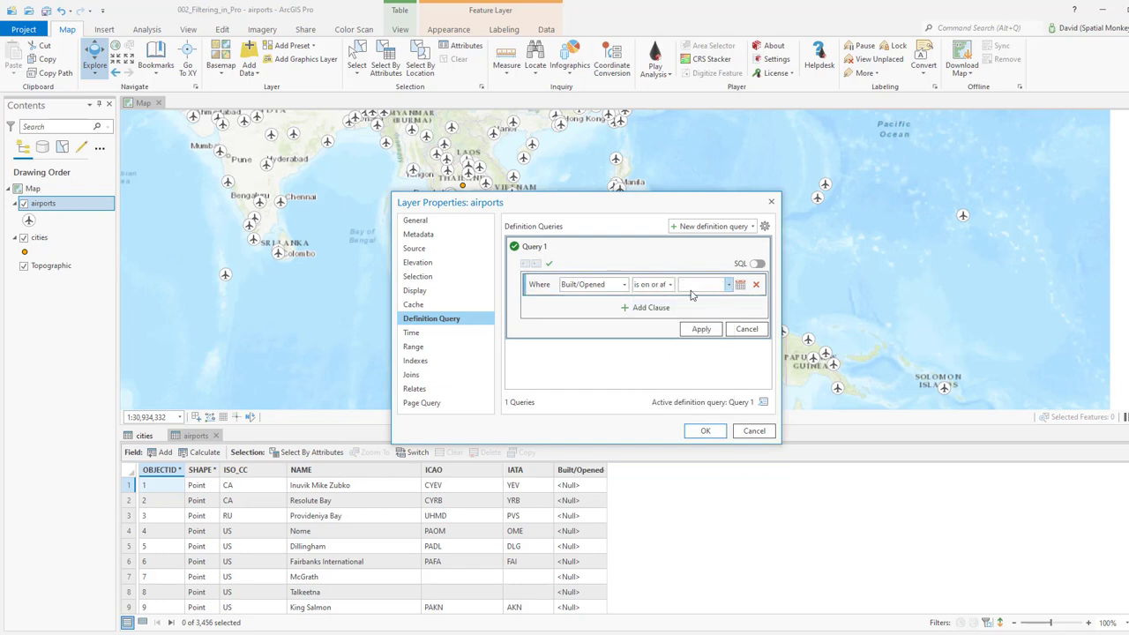
{"action": "left_click", "coordinate": [691, 291]}
{"action": "type", "text": "1/1/1990"}
Add an And clause for Built/Opened is on or before 1/1/2000 and apply the query to the airports layer
{"action": "left_click", "coordinate": [648, 307]}
{"action": "left_click", "coordinate": [622, 311]}
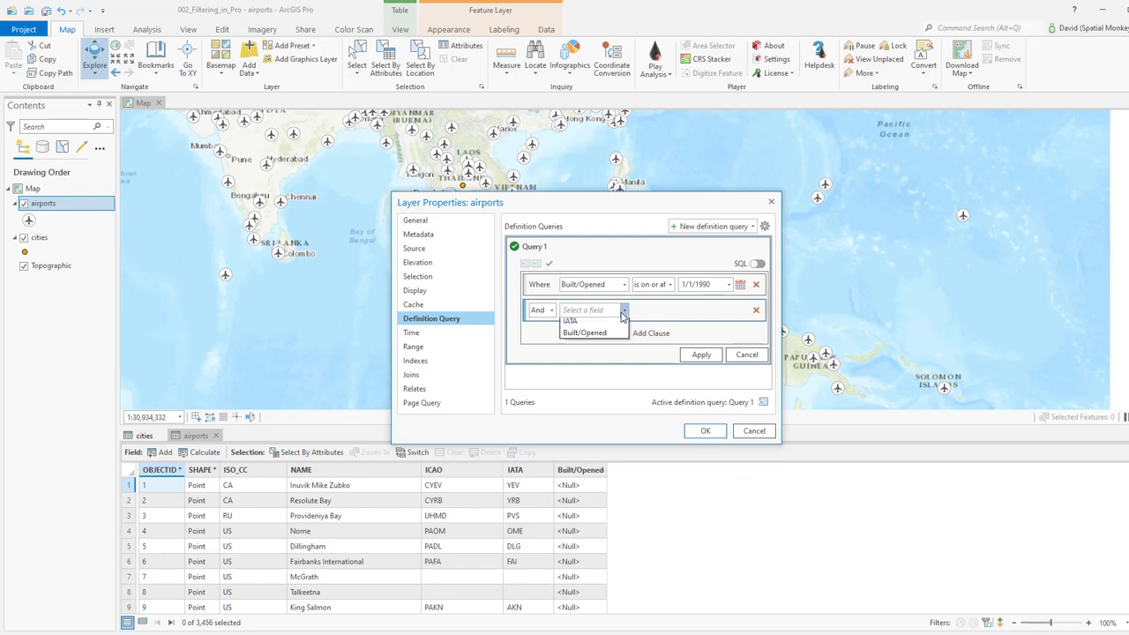
{"action": "left_click", "coordinate": [617, 382]}
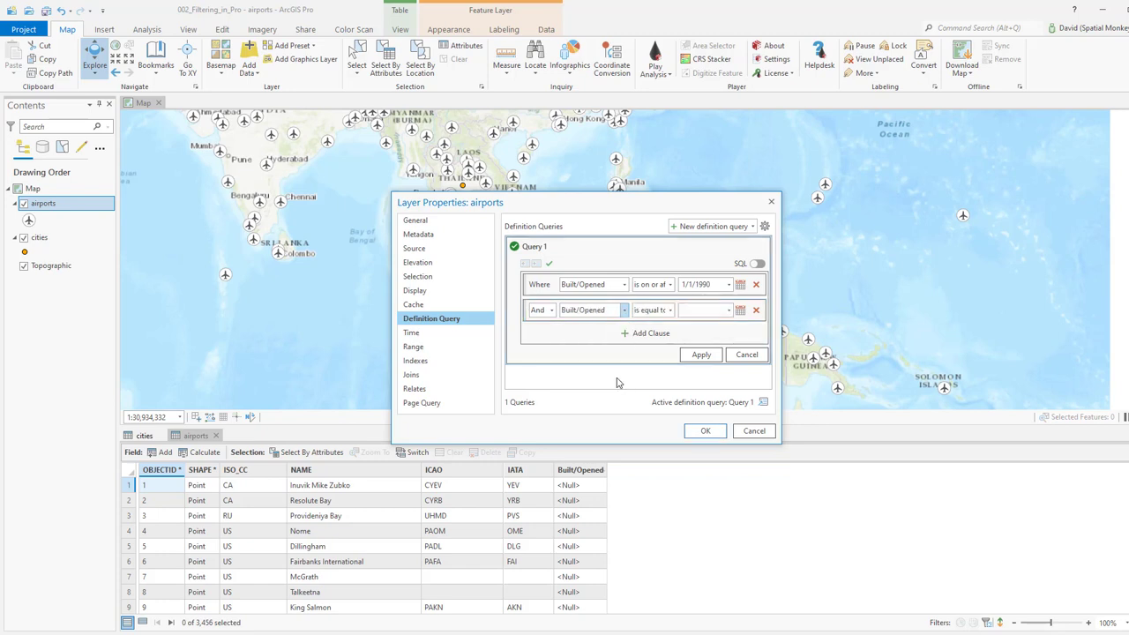
{"action": "left_click", "coordinate": [671, 311]}
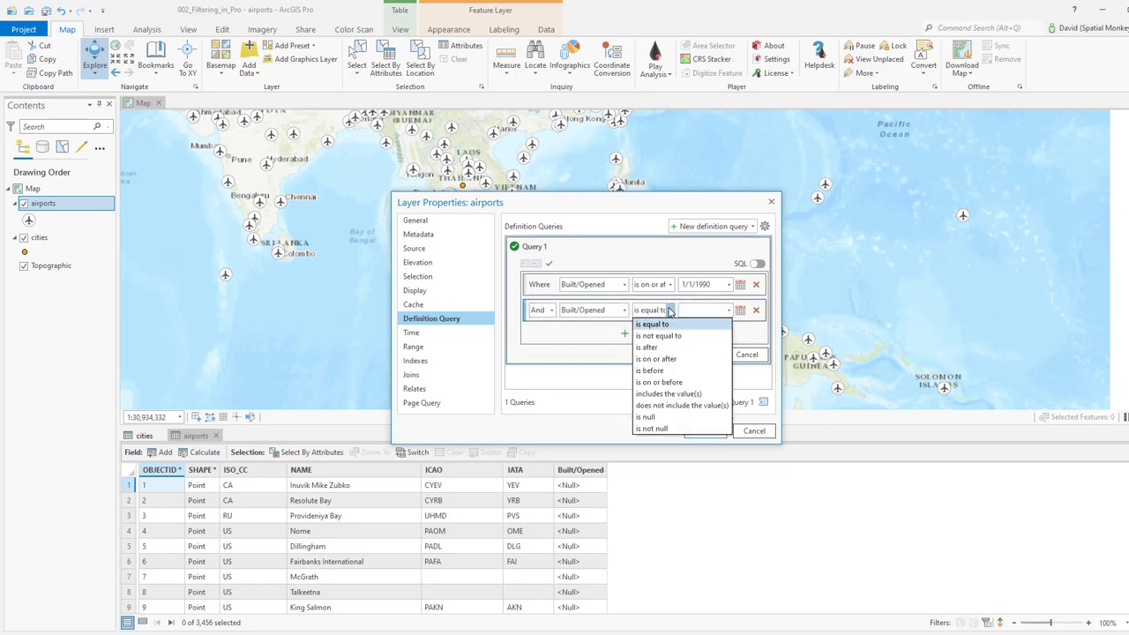
{"action": "left_click", "coordinate": [678, 383]}
{"action": "left_click", "coordinate": [695, 311]}
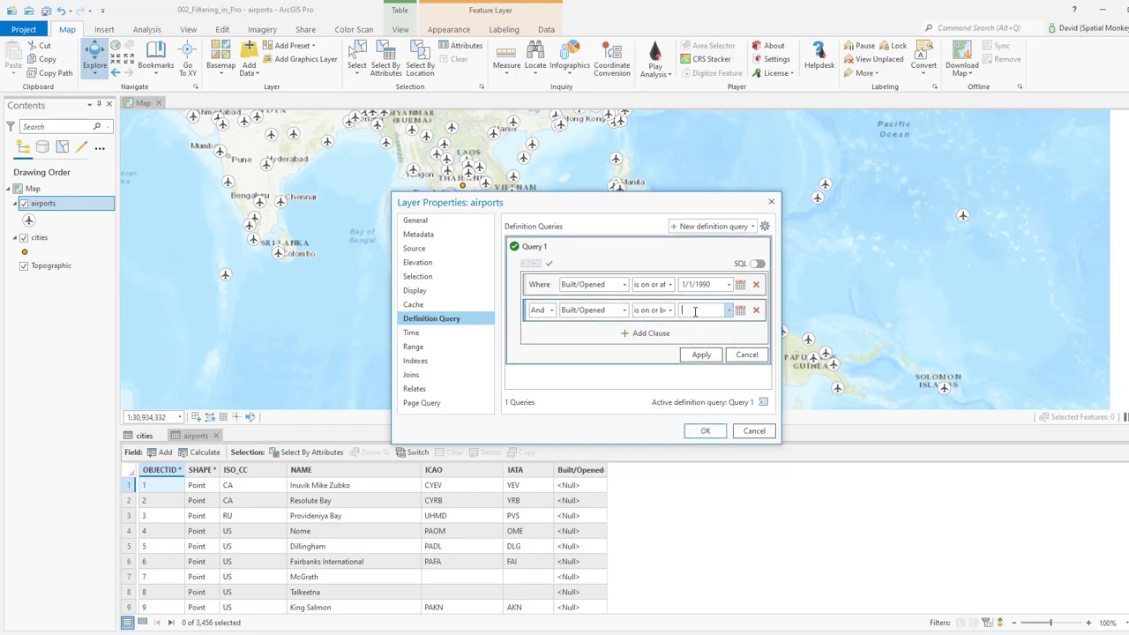
{"action": "type", "text": "1/1/2000"}
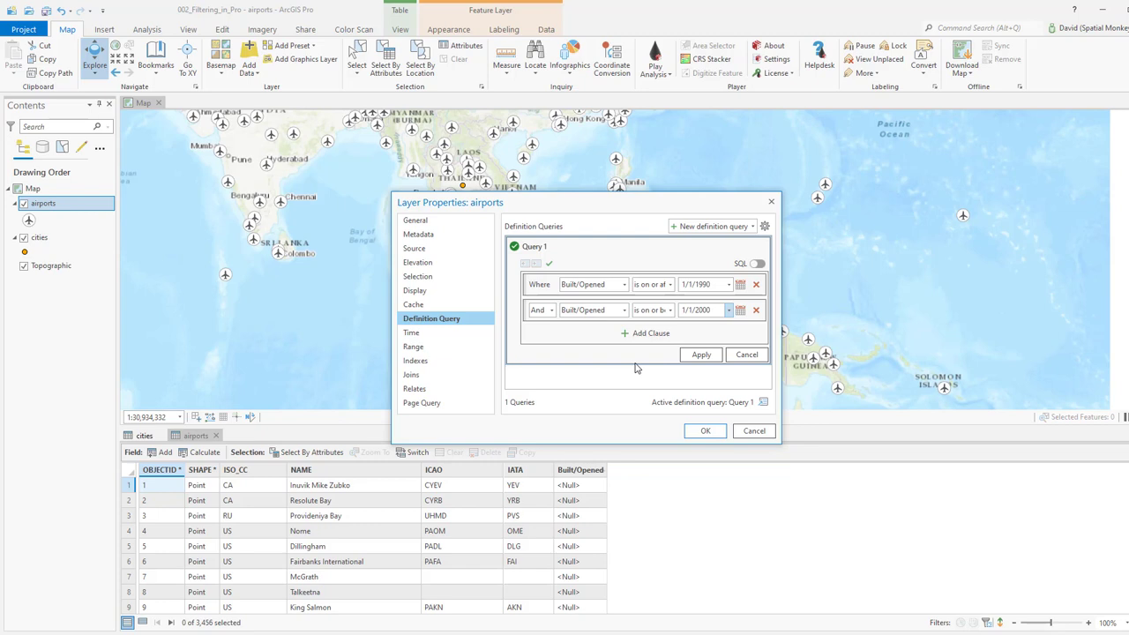
{"action": "left_click", "coordinate": [693, 356]}
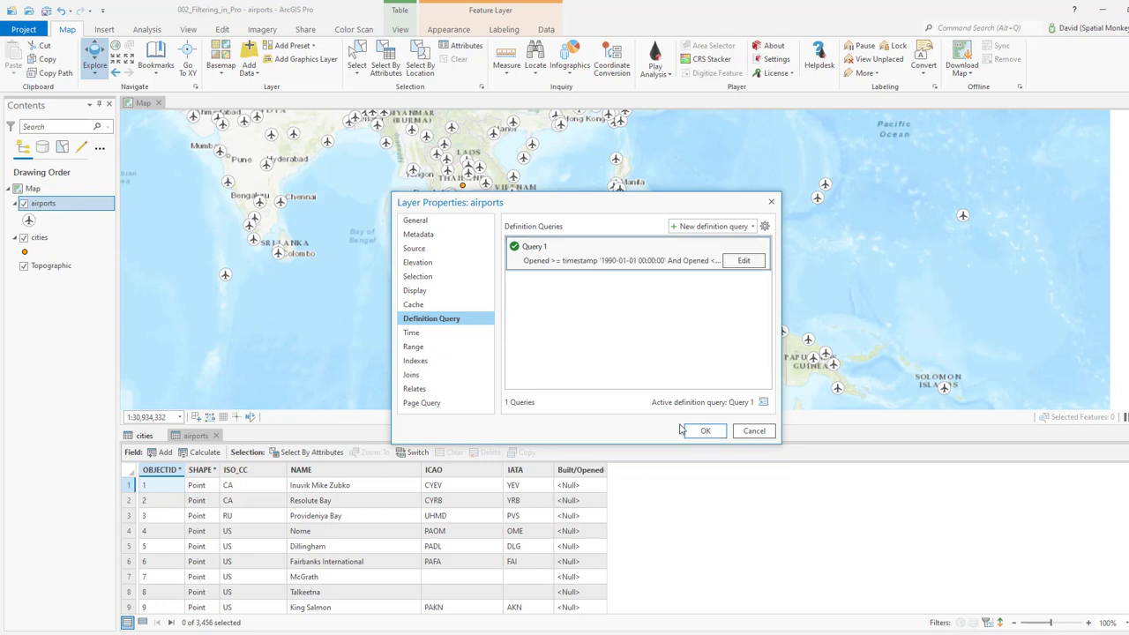
{"action": "left_click", "coordinate": [705, 430]}
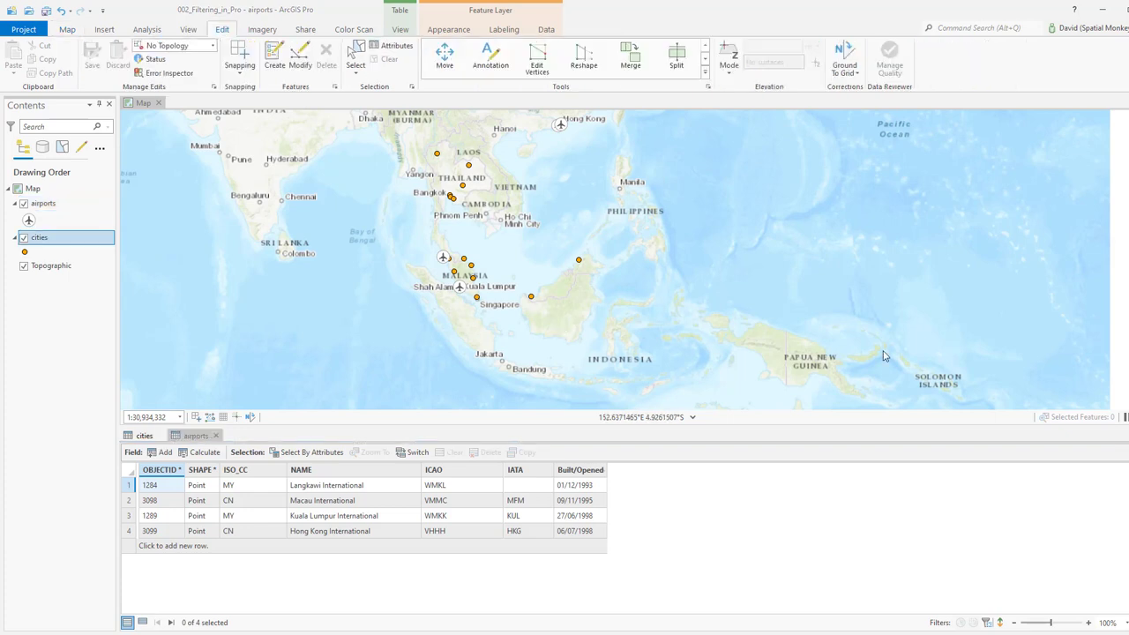
Start a second definition query on the cities layer with the clause CITY_NAME is null
{"action": "left_click", "coordinate": [128, 438]}
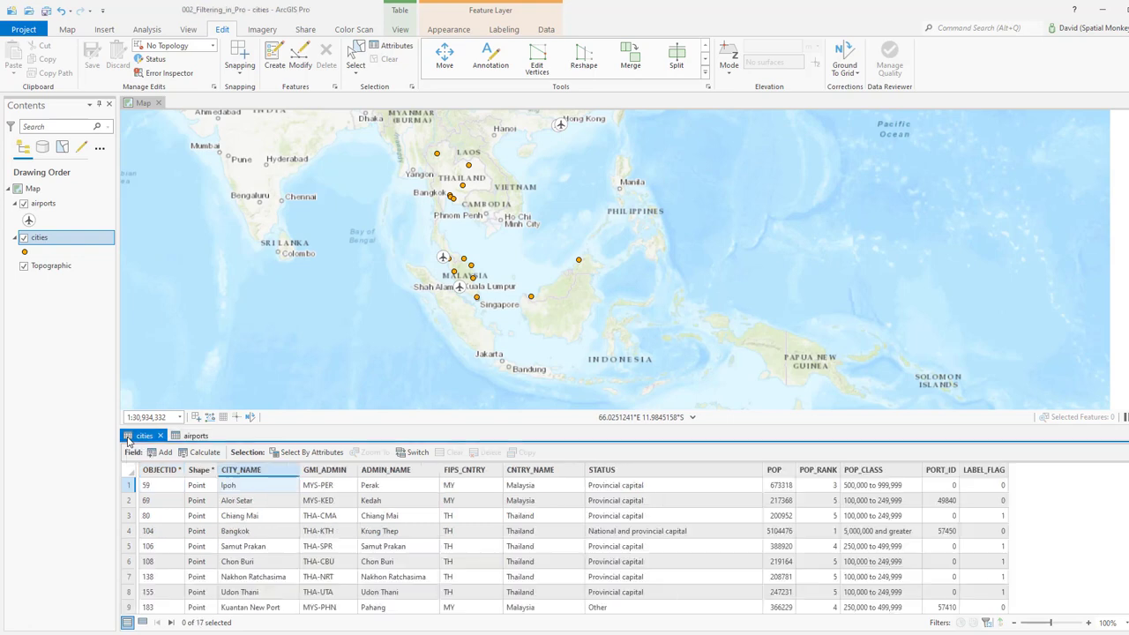
{"action": "right_click", "coordinate": [41, 242]}
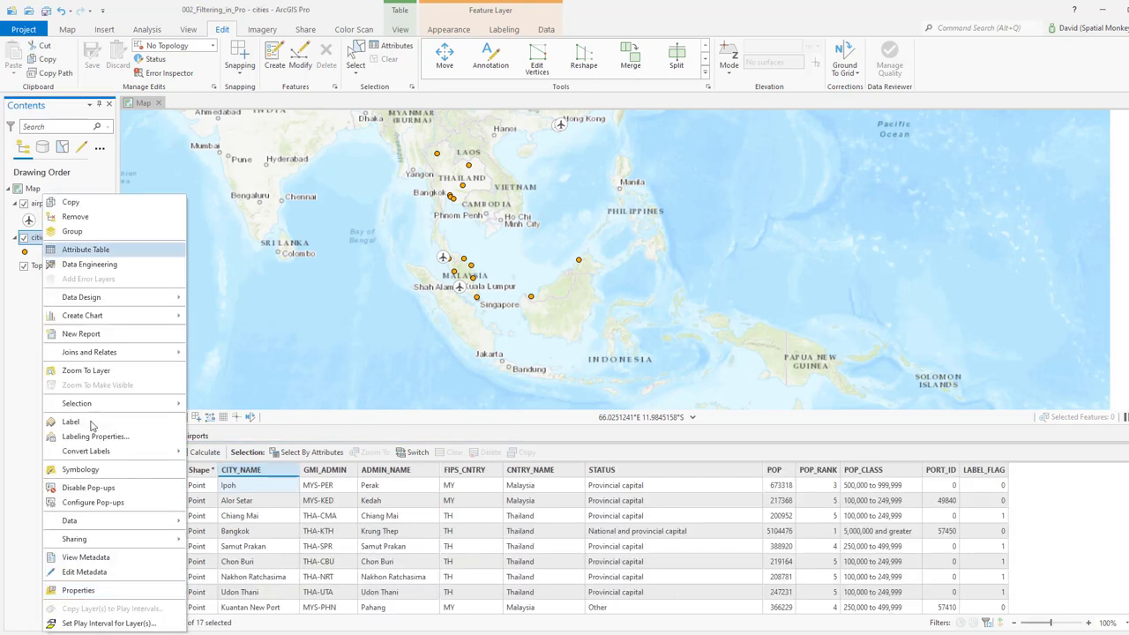
{"action": "left_click", "coordinate": [86, 591]}
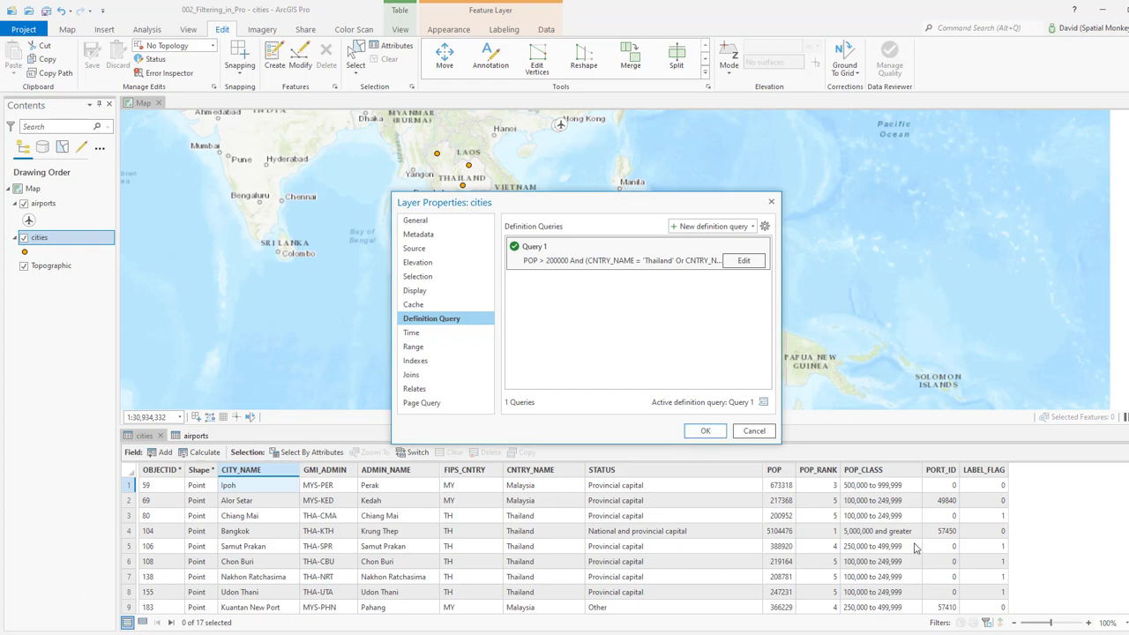
{"action": "left_click", "coordinate": [719, 230]}
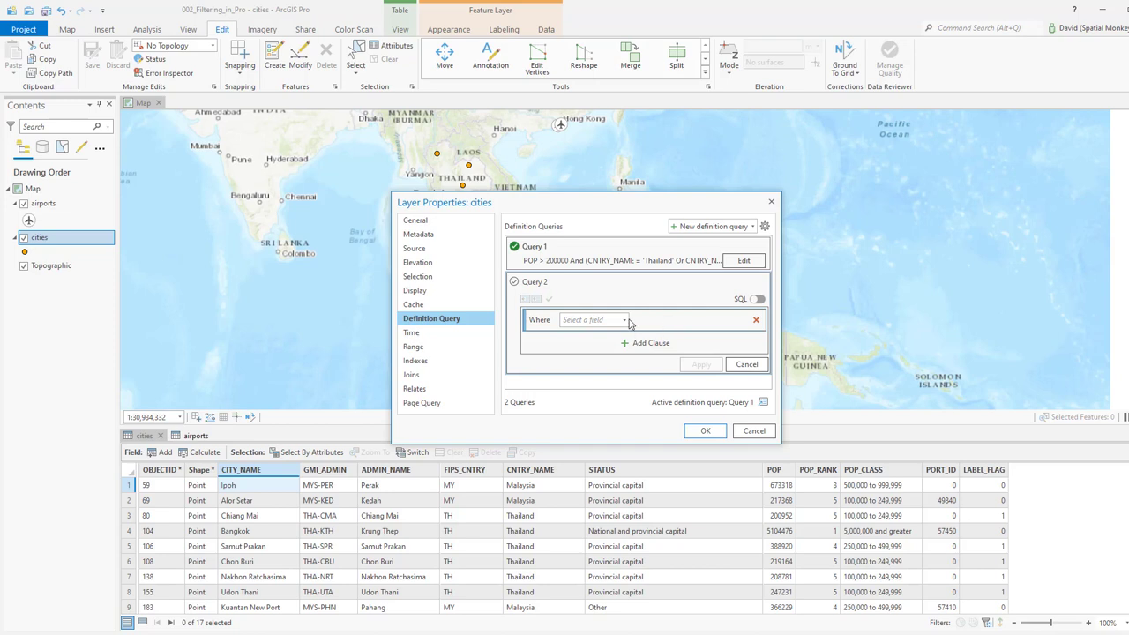
{"action": "left_click", "coordinate": [623, 320]}
{"action": "left_click", "coordinate": [610, 346]}
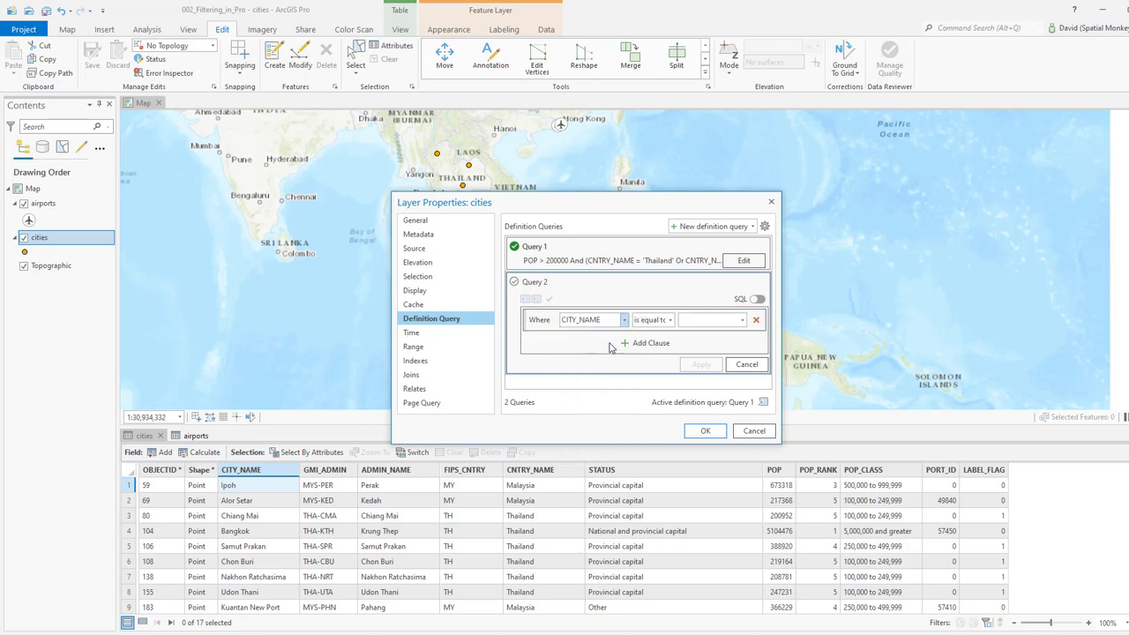
{"action": "left_click", "coordinate": [670, 321]}
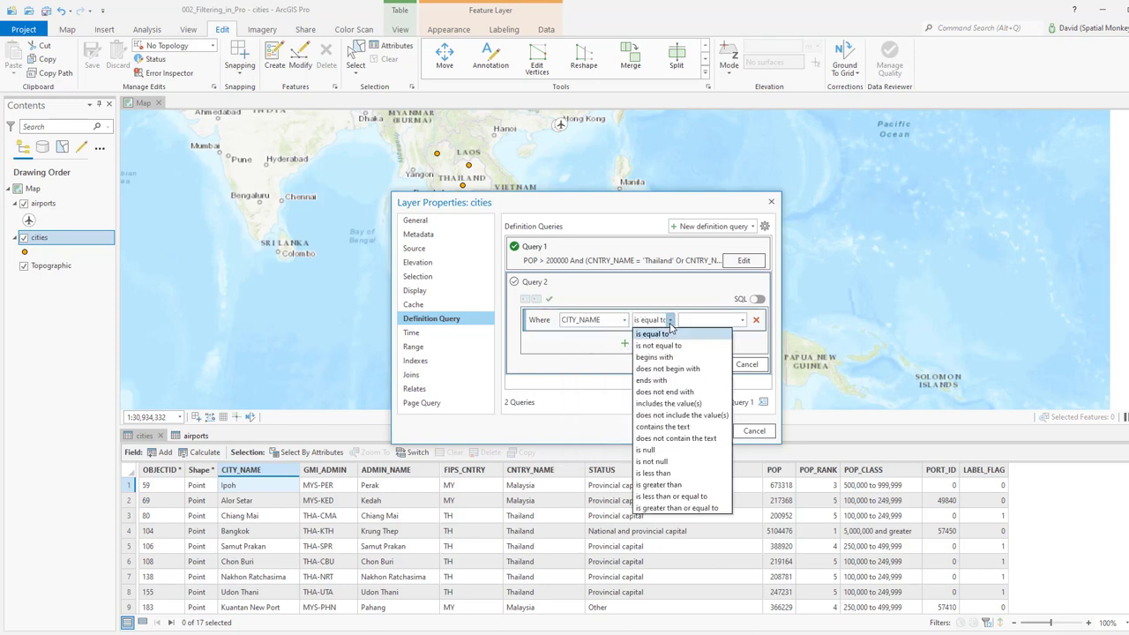
{"action": "left_click", "coordinate": [666, 453]}
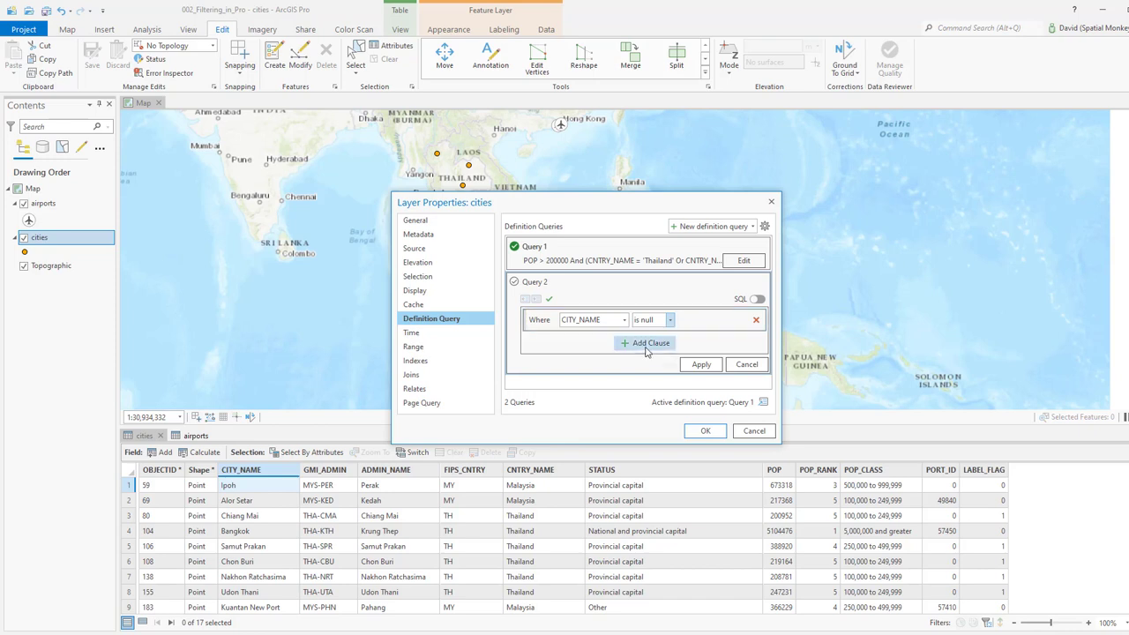
Add an Or clause for CITY_NAME is equal to an empty value and make Query 2 the active query
{"action": "left_click", "coordinate": [644, 343]}
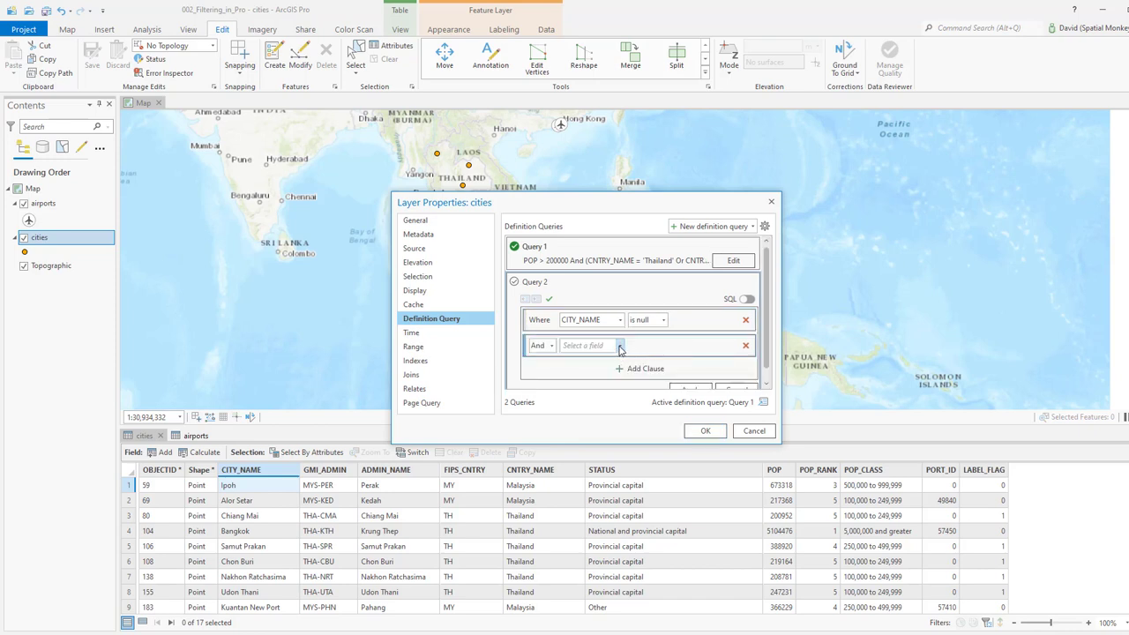
{"action": "left_click", "coordinate": [620, 346]}
{"action": "left_click", "coordinate": [589, 371]}
{"action": "left_click", "coordinate": [731, 346]}
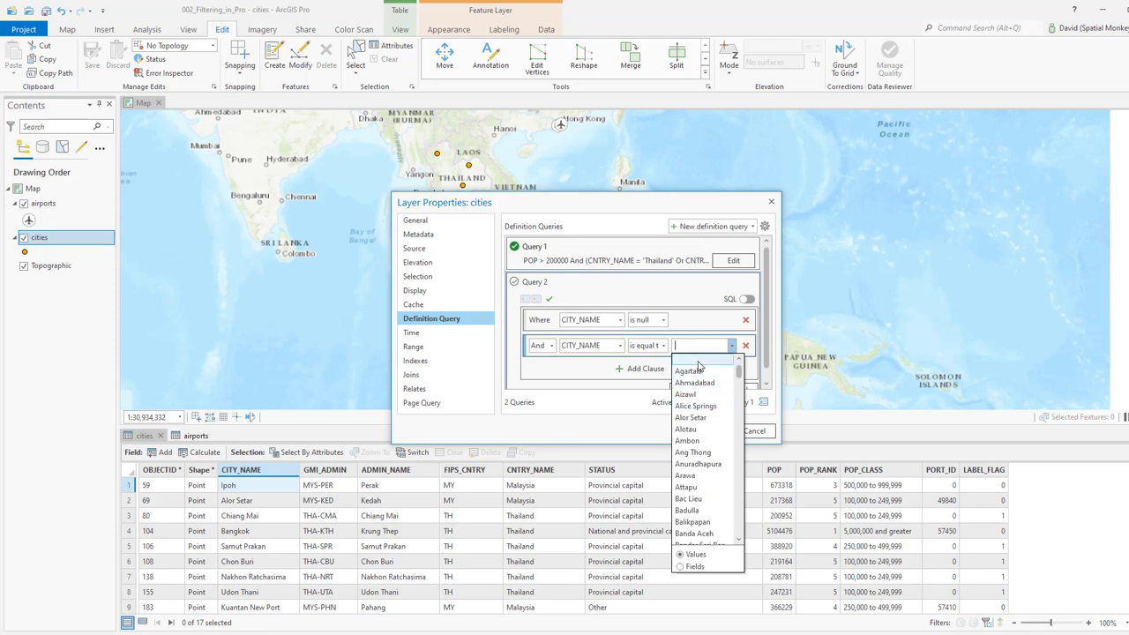
{"action": "key", "text": "Escape"}
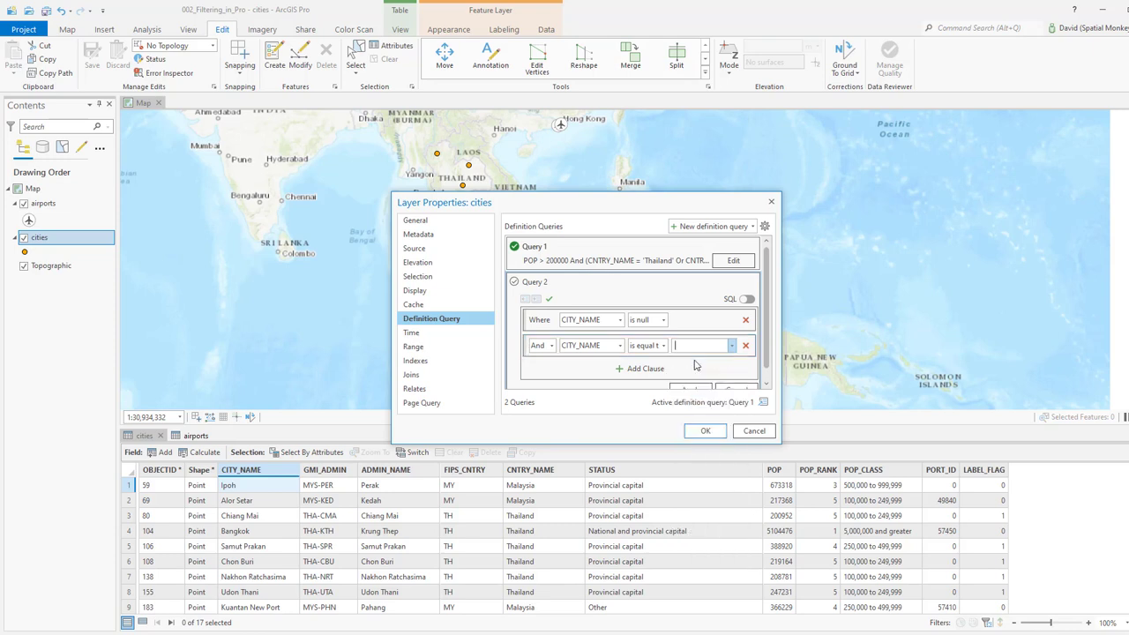
{"action": "left_click", "coordinate": [552, 347]}
{"action": "left_click", "coordinate": [541, 371]}
{"action": "left_click", "coordinate": [514, 282]}
Rename Query 1 as Thailand and Malaysia Pop and Query 2 as City no value, and apply them to the cities layer
{"action": "left_click", "coordinate": [534, 246]}
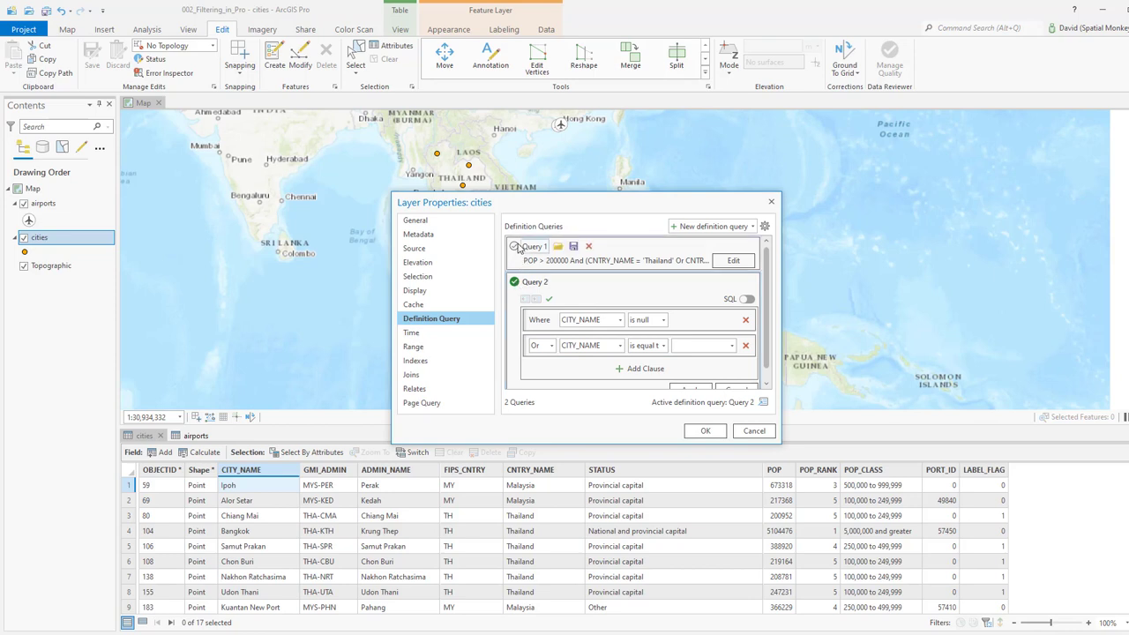
{"action": "left_click", "coordinate": [533, 246]}
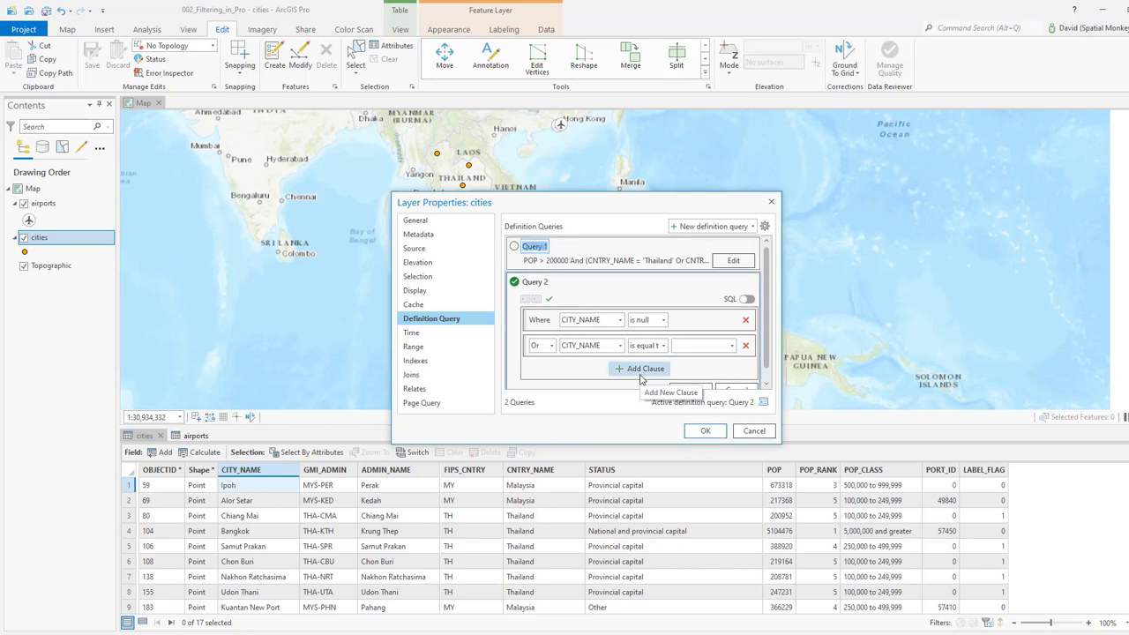
{"action": "type", "text": "Thailan"}
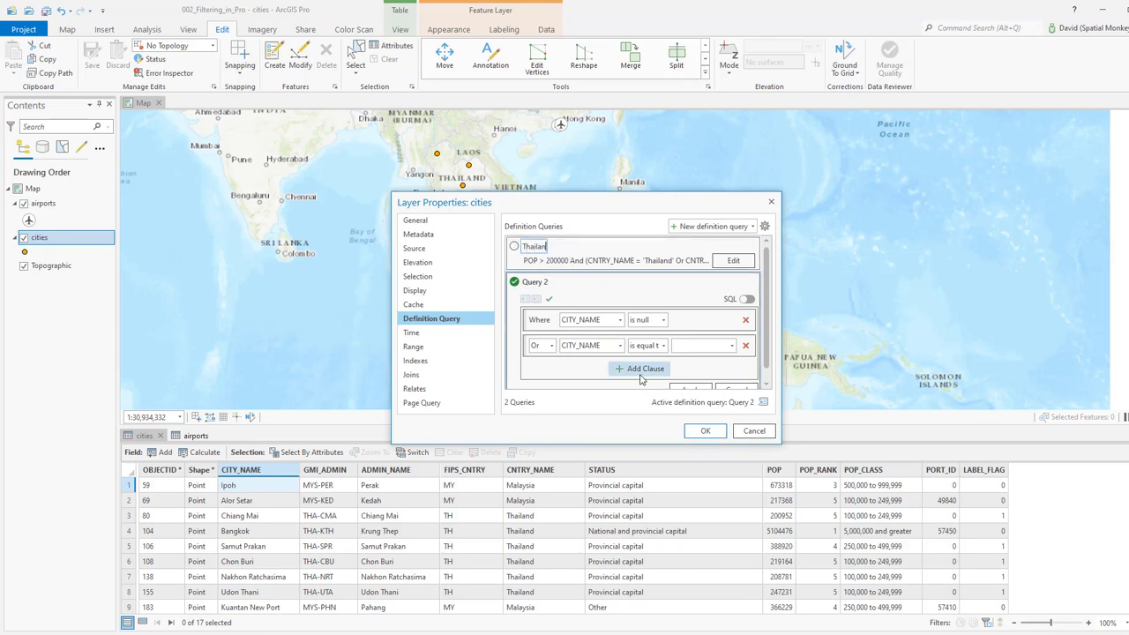
{"action": "type", "text": "d and Malaysia Pop"}
{"action": "left_click", "coordinate": [543, 282]}
{"action": "type", "text": "y no data"}
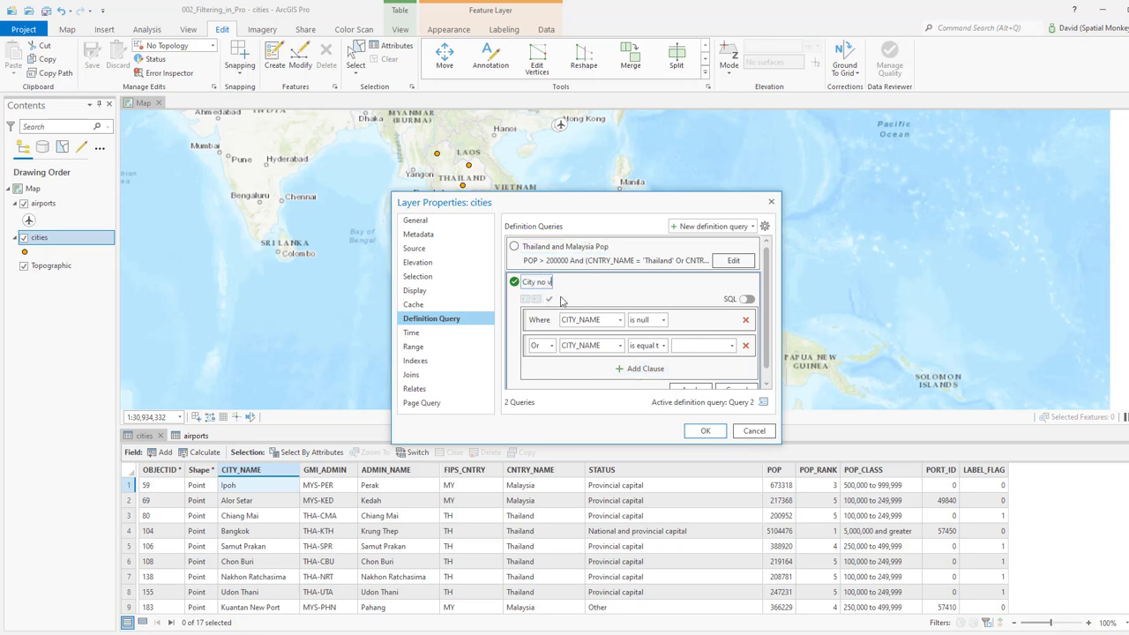
{"action": "left_click", "coordinate": [705, 430]}
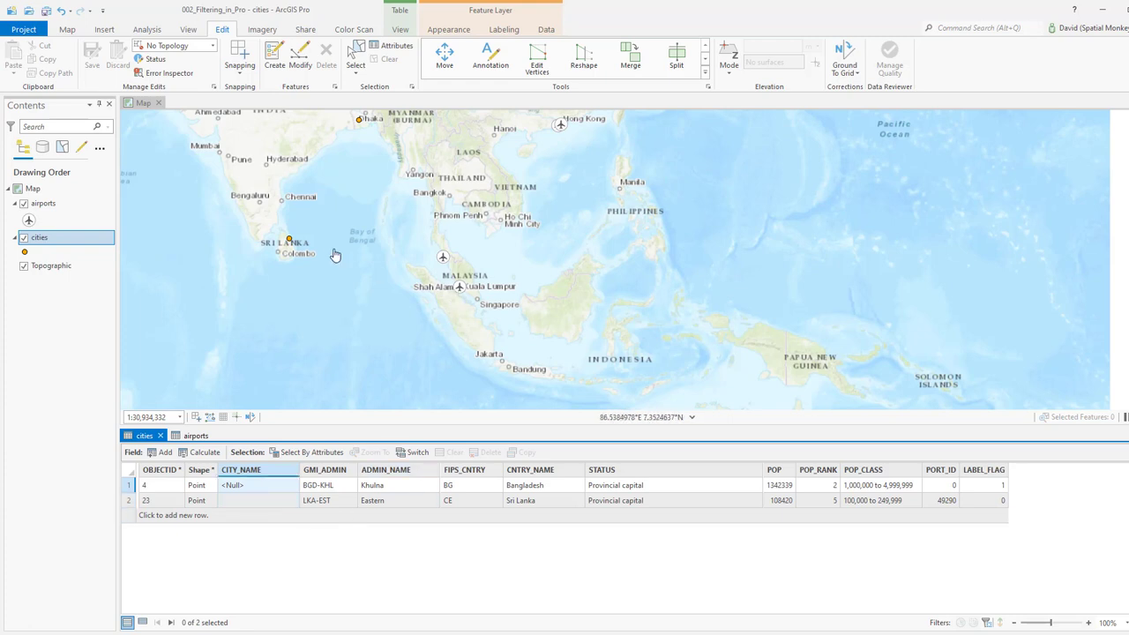
Switch the cities layer's active query to Thailand and Malaysia Pop and back to City no value
{"action": "right_click", "coordinate": [43, 240]}
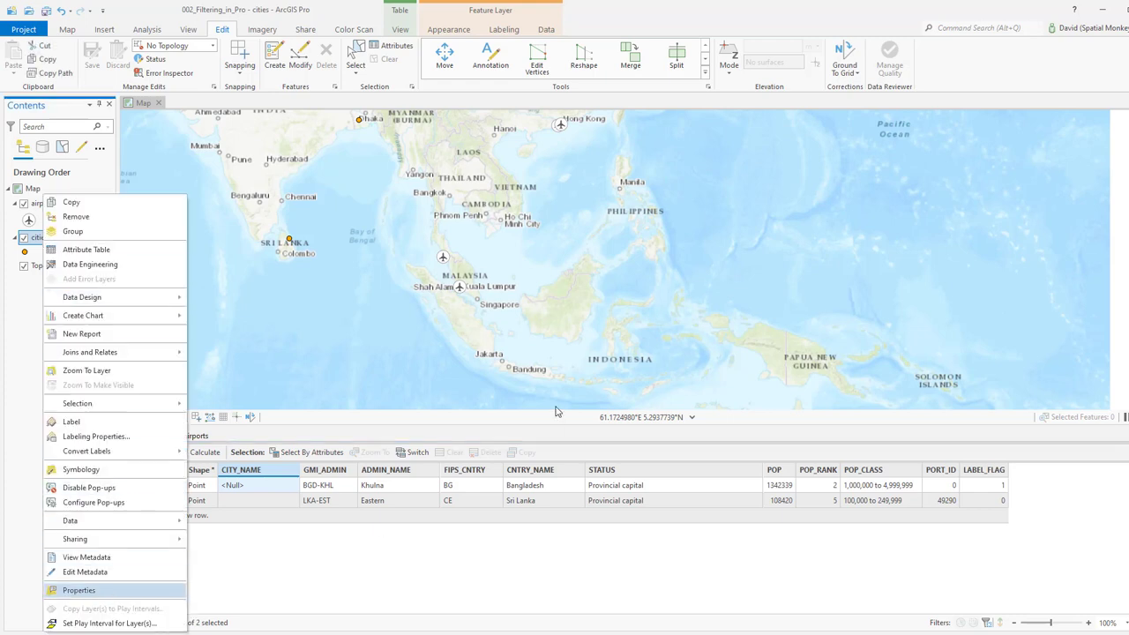
{"action": "left_click", "coordinate": [515, 247]}
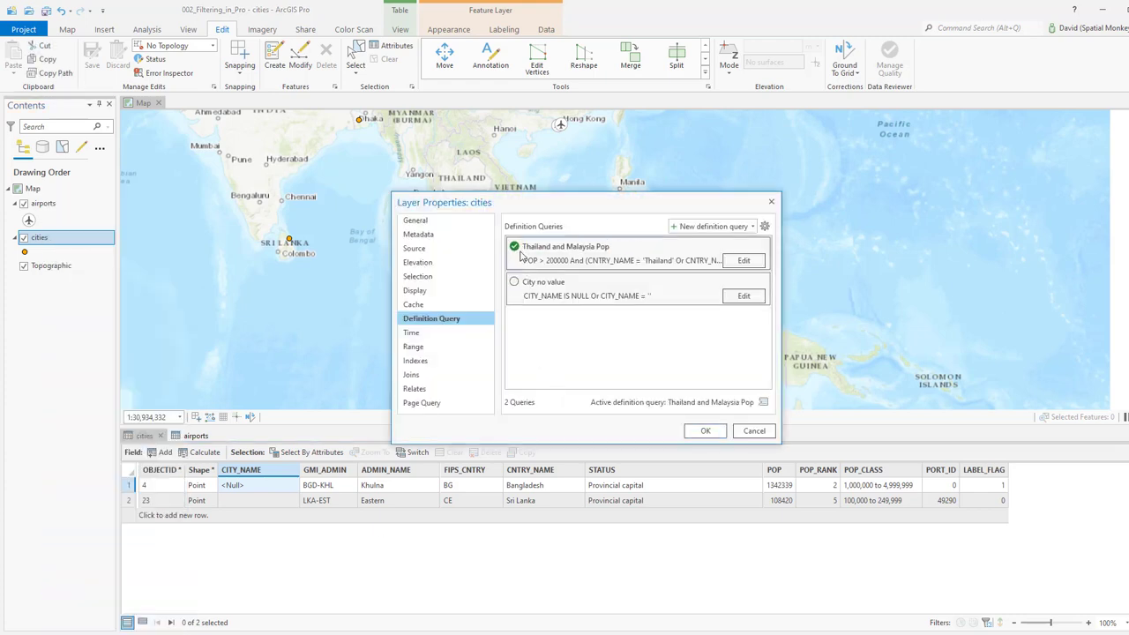
{"action": "left_click", "coordinate": [514, 282]}
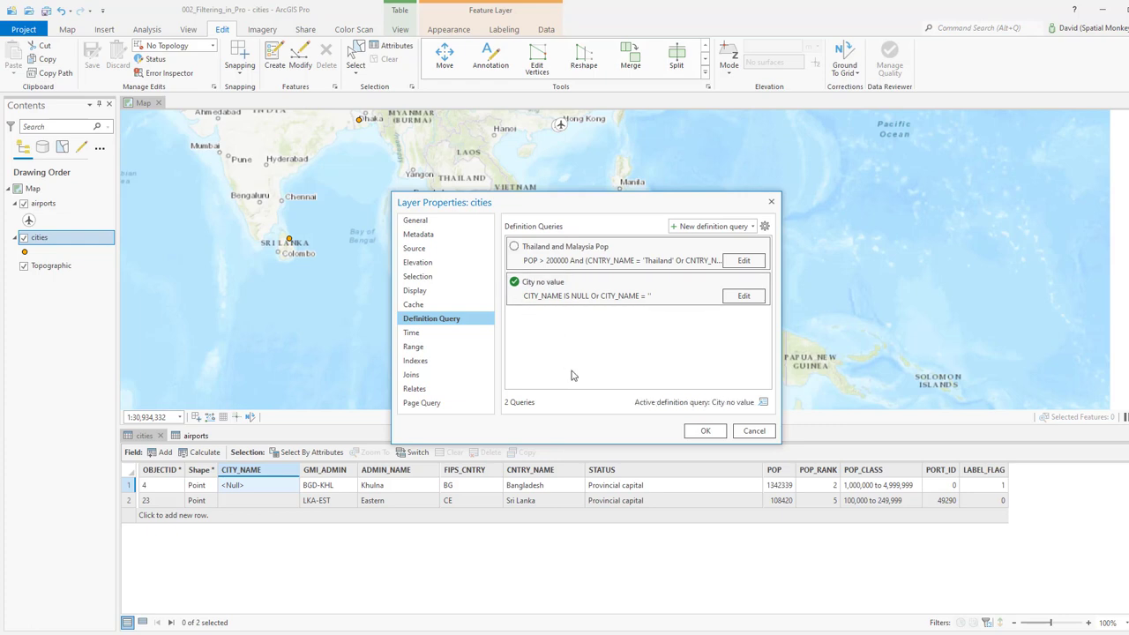
{"action": "left_click", "coordinate": [705, 431]}
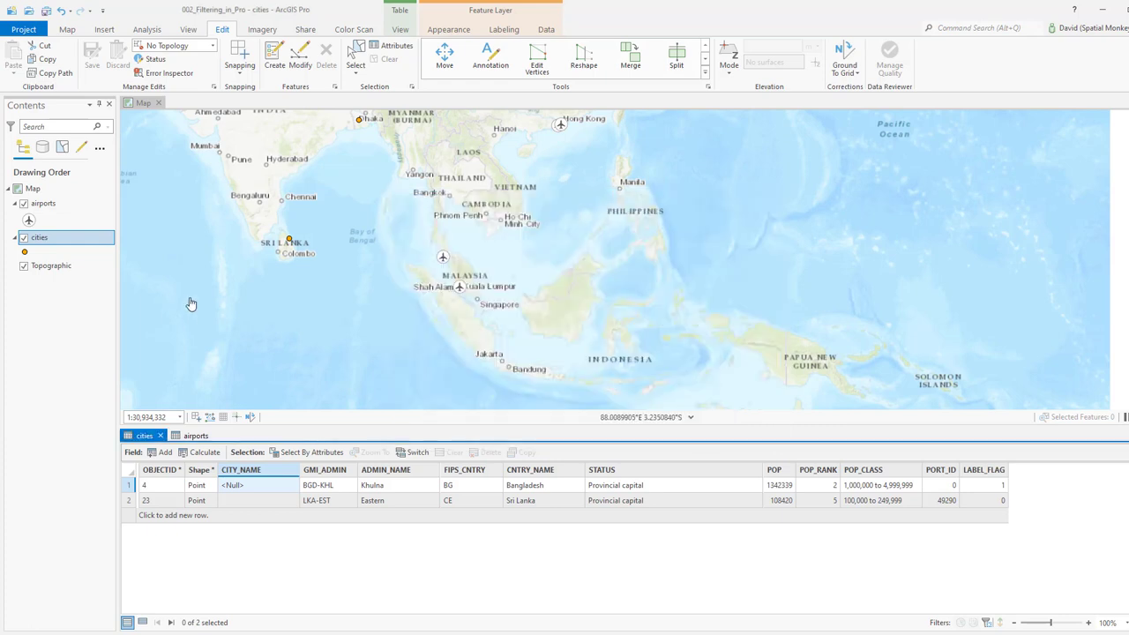
Duplicate the cities layer within the map and place the copy directly below the airports layer
{"action": "right_click", "coordinate": [46, 243]}
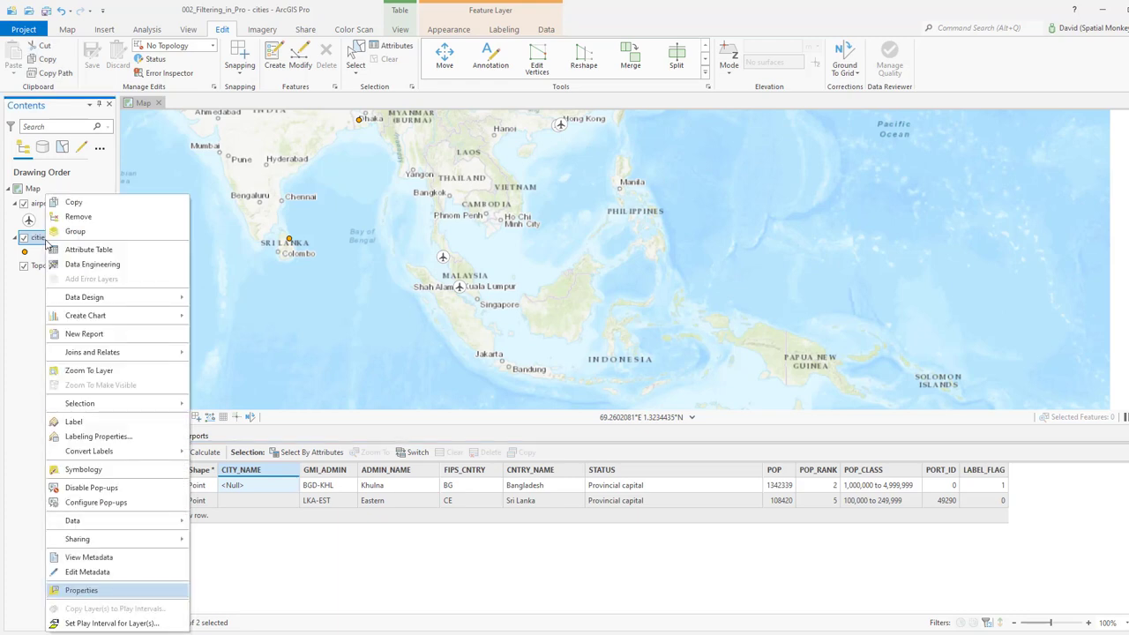
{"action": "right_click", "coordinate": [33, 189]}
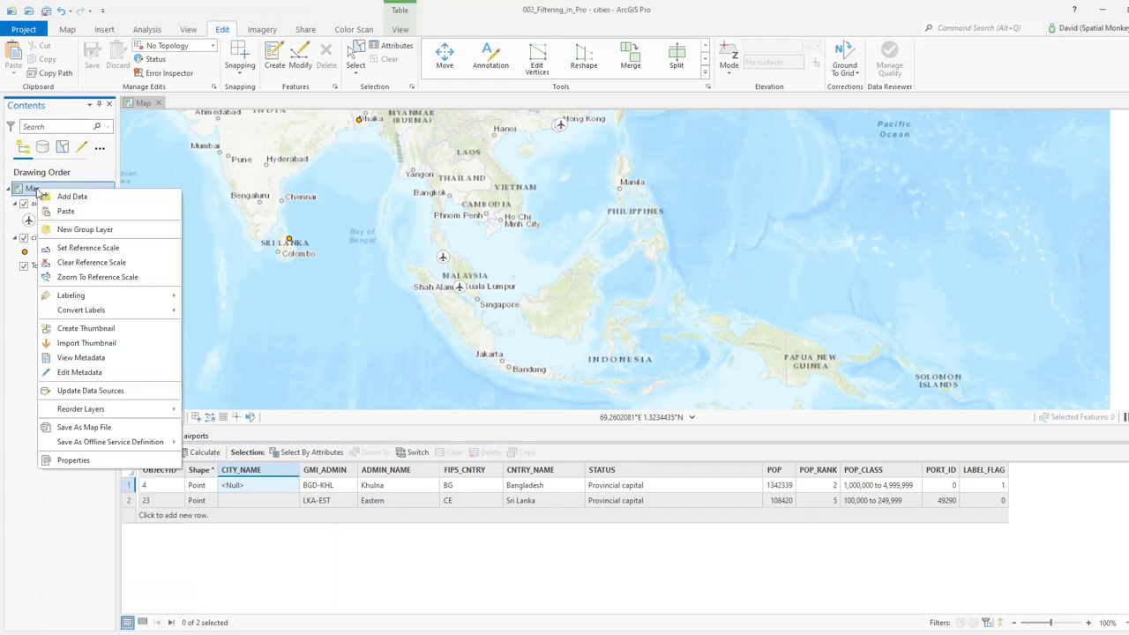
{"action": "left_click", "coordinate": [66, 210]}
{"action": "left_click_drag", "start_coordinate": [40, 203], "coordinate": [45, 245]}
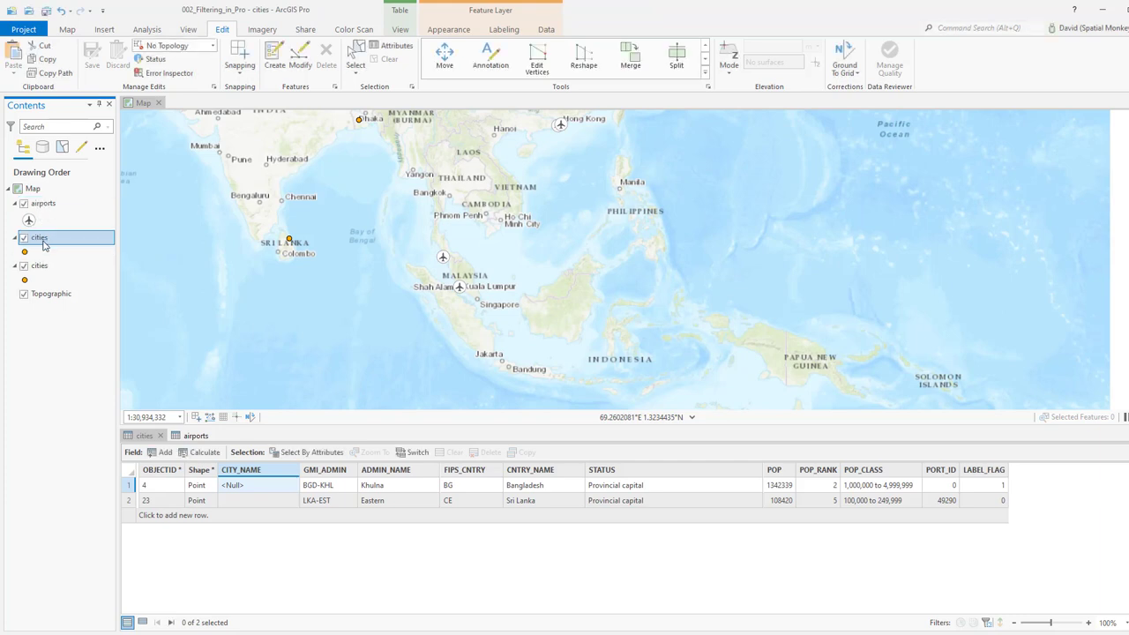
Delete the Thailand and Malaysia Pop and City no value definition queries from the upper cities layer
{"action": "right_click", "coordinate": [42, 243]}
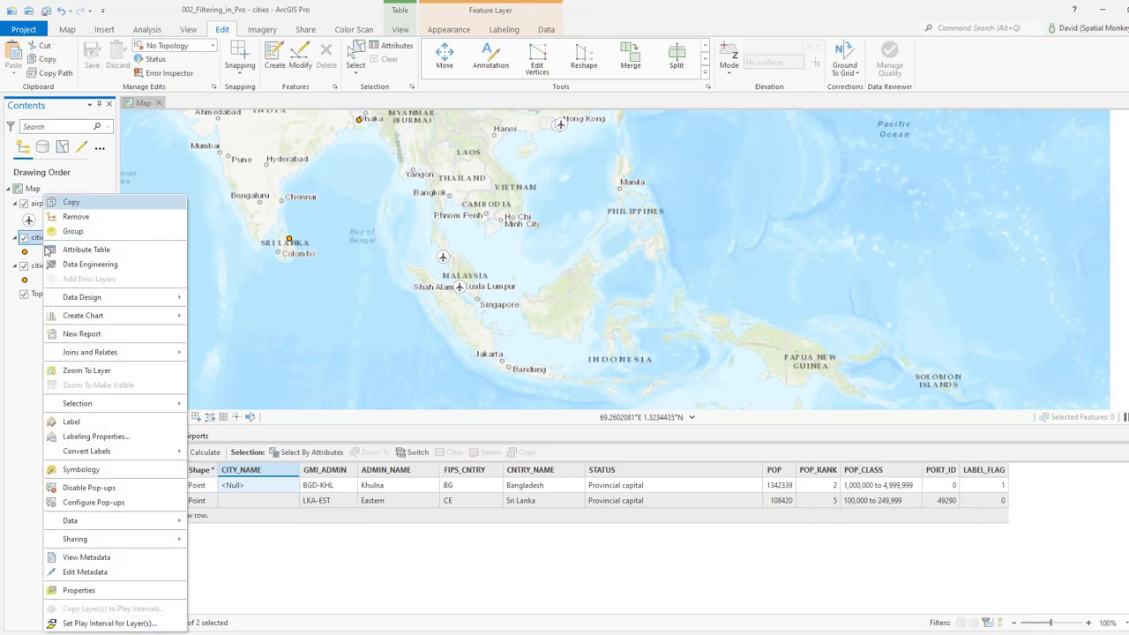
{"action": "left_click", "coordinate": [106, 592]}
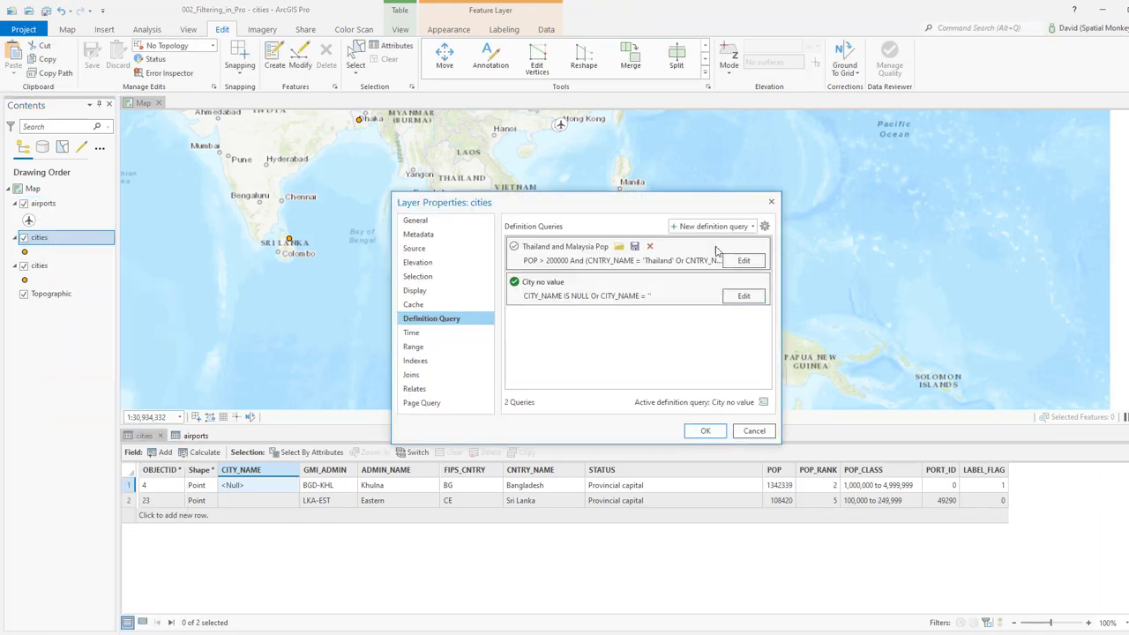
{"action": "left_click", "coordinate": [652, 250]}
{"action": "left_click", "coordinate": [627, 354]}
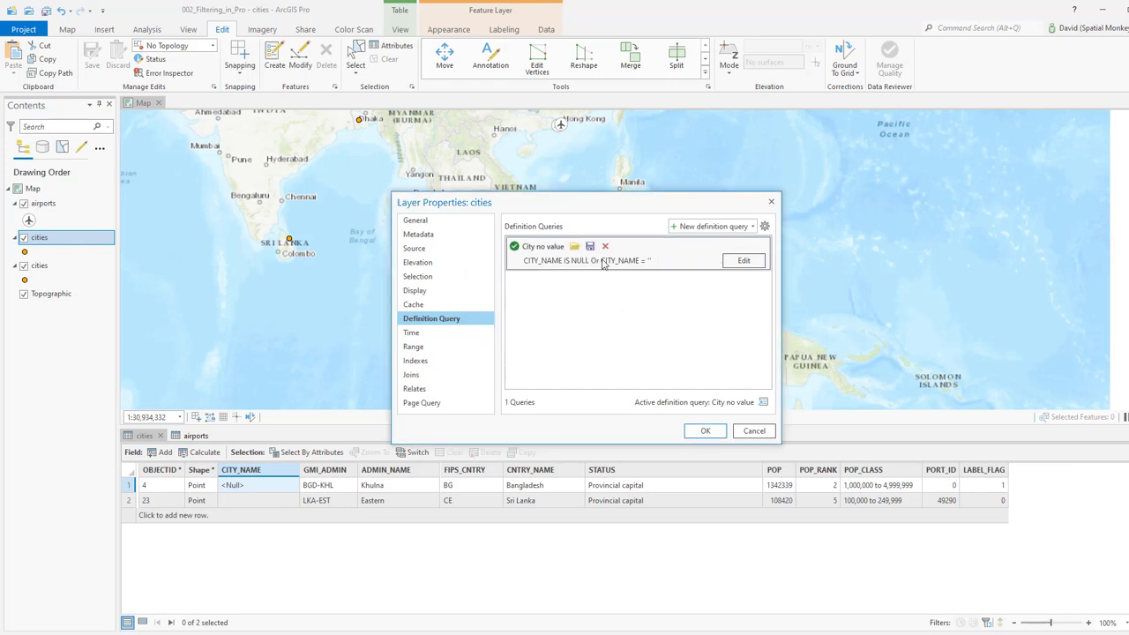
{"action": "left_click", "coordinate": [610, 249]}
{"action": "left_click", "coordinate": [626, 353]}
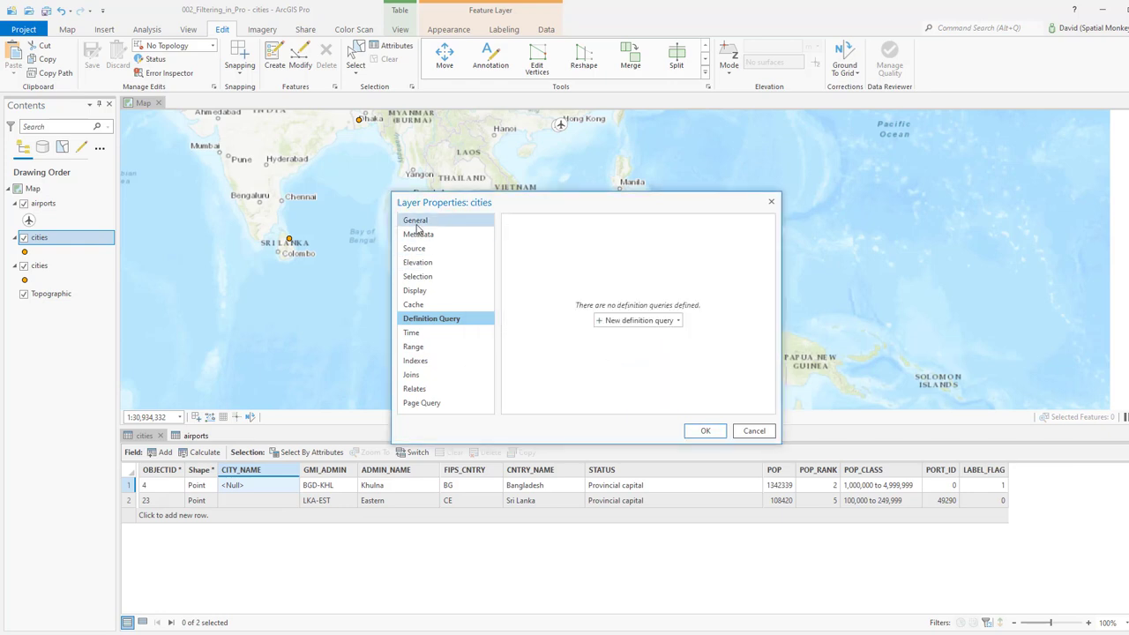
Edit the upper cities layer's name in its general properties and apply the layer property changes
{"action": "left_click", "coordinate": [416, 225]}
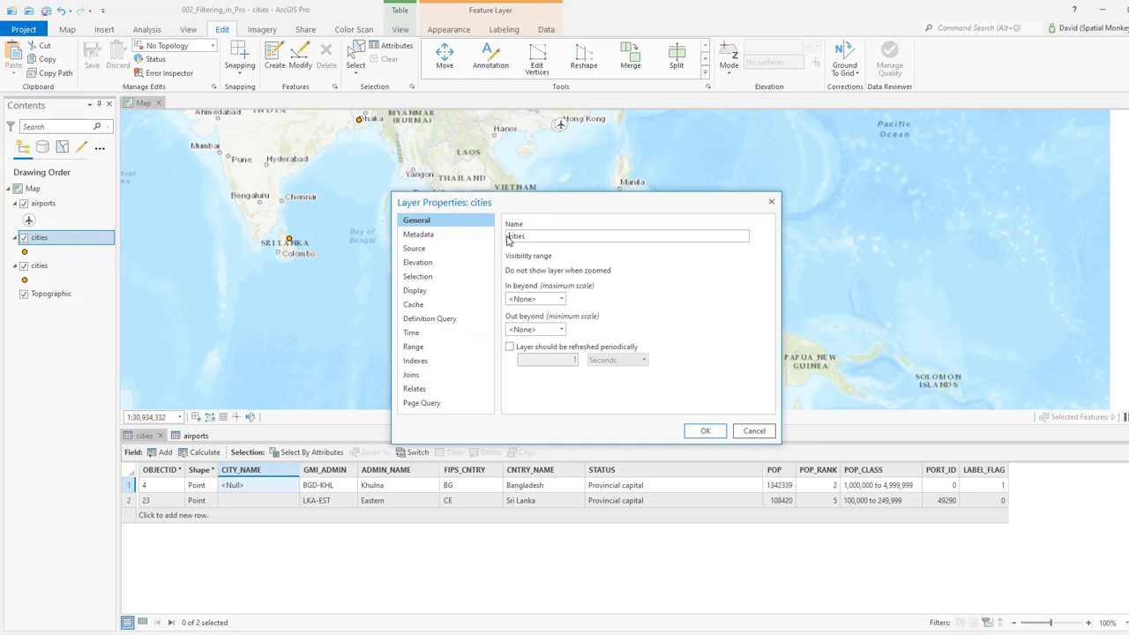
{"action": "type", "text": "ll"}
{"action": "left_click", "coordinate": [703, 432]}
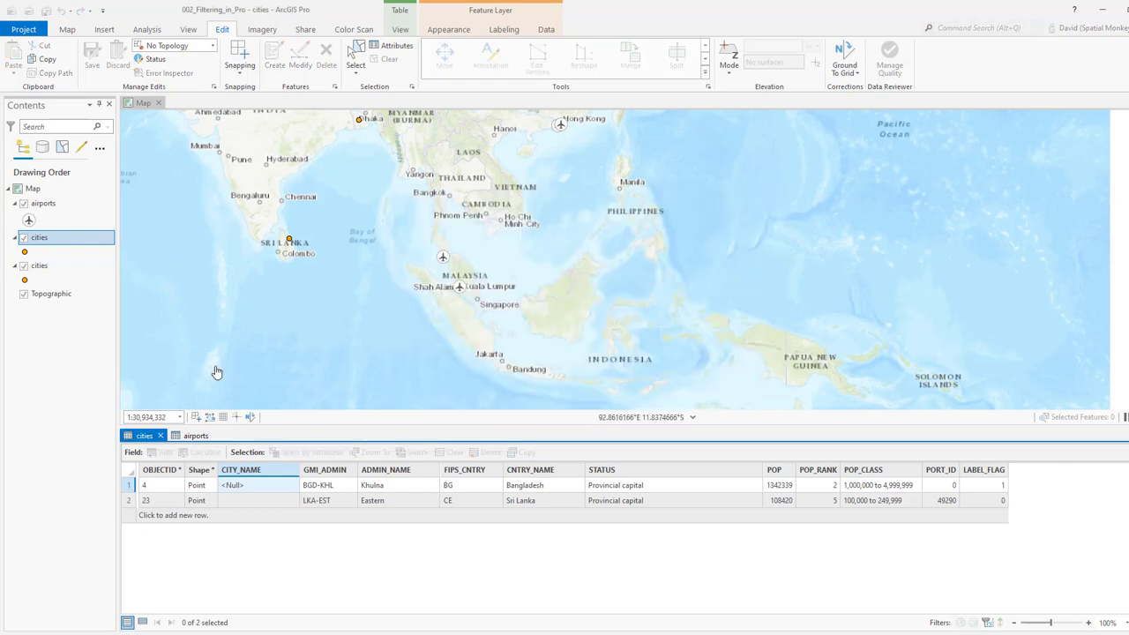
Activate the Thailand and Malaysia Pop query on the lower cities layer and delete its City no value definition query
{"action": "right_click", "coordinate": [39, 268]}
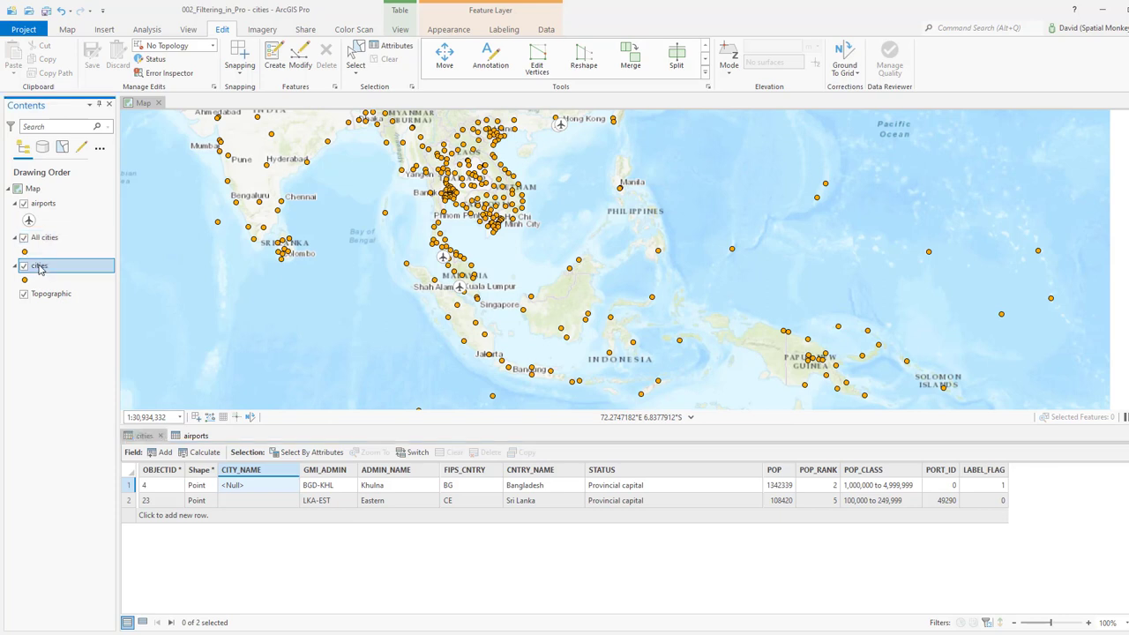
{"action": "left_click", "coordinate": [76, 589]}
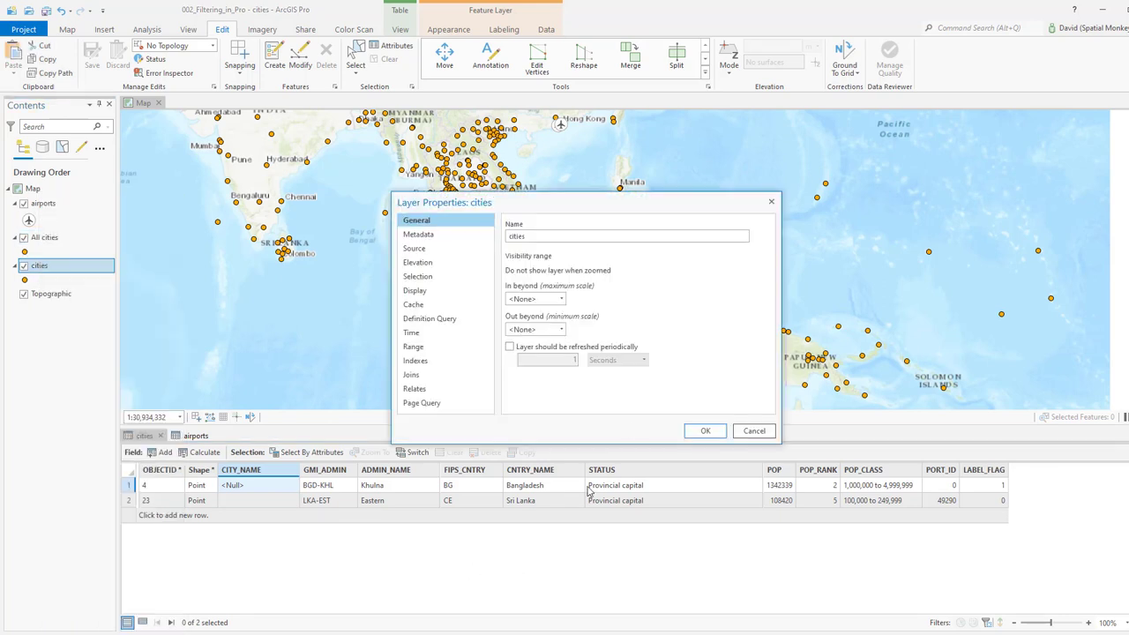
{"action": "left_click", "coordinate": [429, 318]}
{"action": "left_click", "coordinate": [515, 248]}
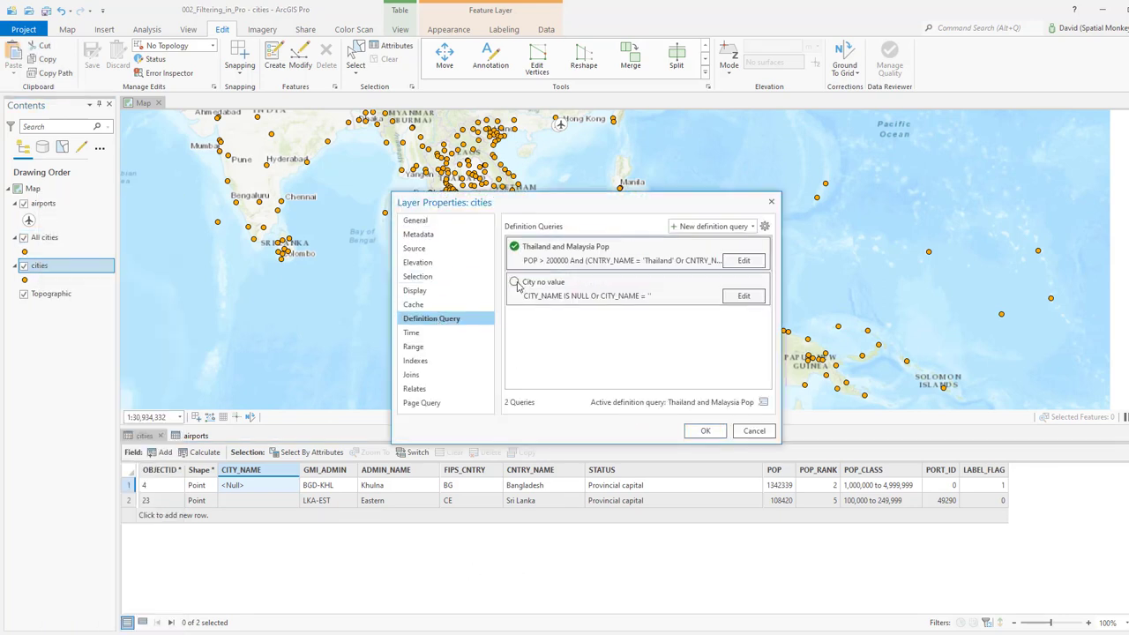
{"action": "left_click", "coordinate": [606, 282]}
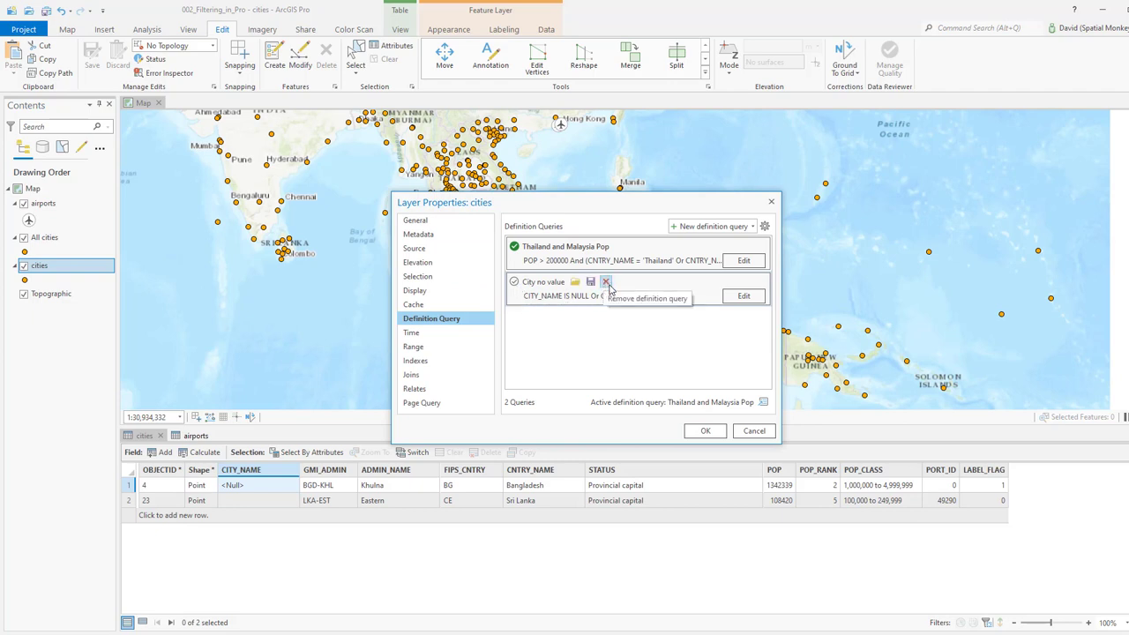
{"action": "left_click", "coordinate": [668, 356]}
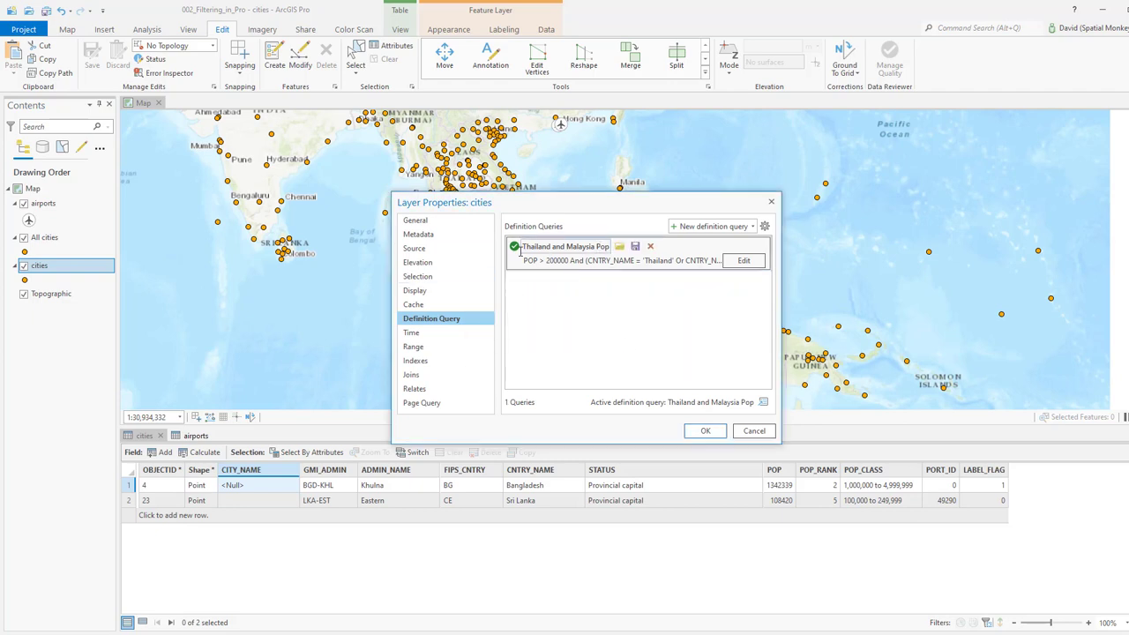
Rename the lower cities layer as "Thai and Mal cities > 200K" and hide the All cities layer
{"action": "left_click", "coordinate": [416, 220]}
{"action": "key", "text": "Home"}
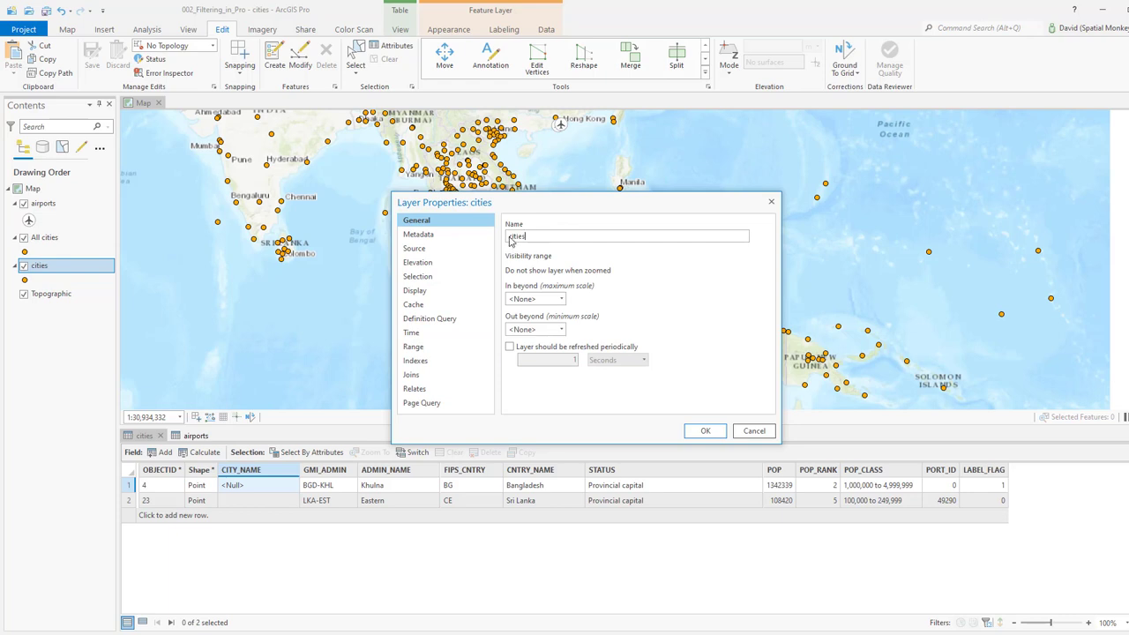
{"action": "type", "text": "Thai and Mal"}
{"action": "left_click", "coordinate": [590, 236]}
{"action": "left_click", "coordinate": [705, 429]}
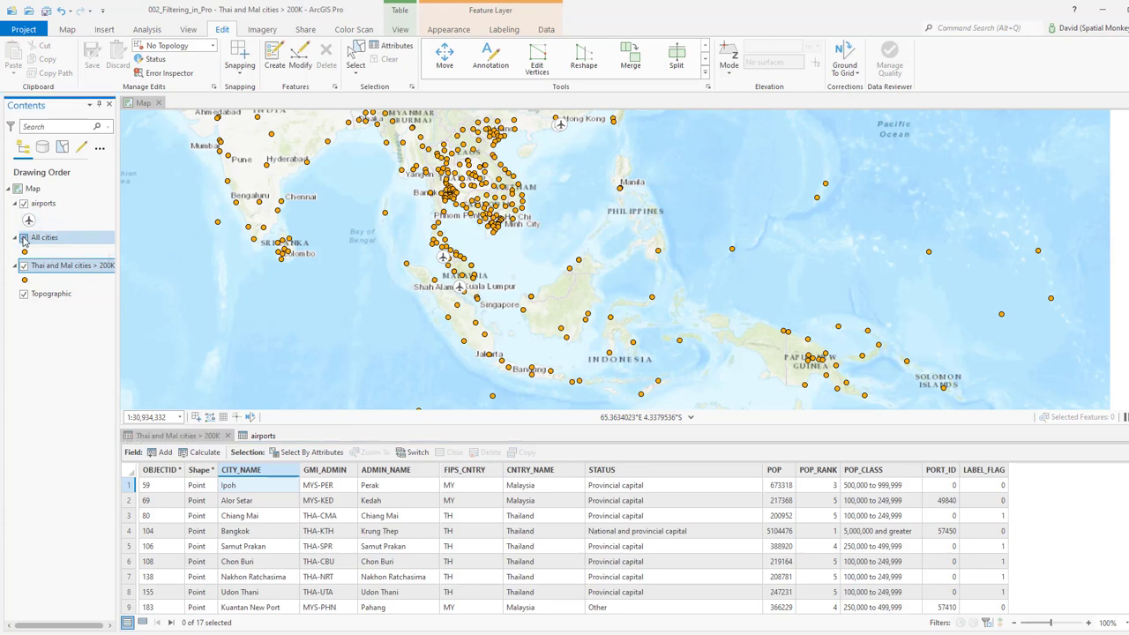
{"action": "left_click", "coordinate": [24, 239]}
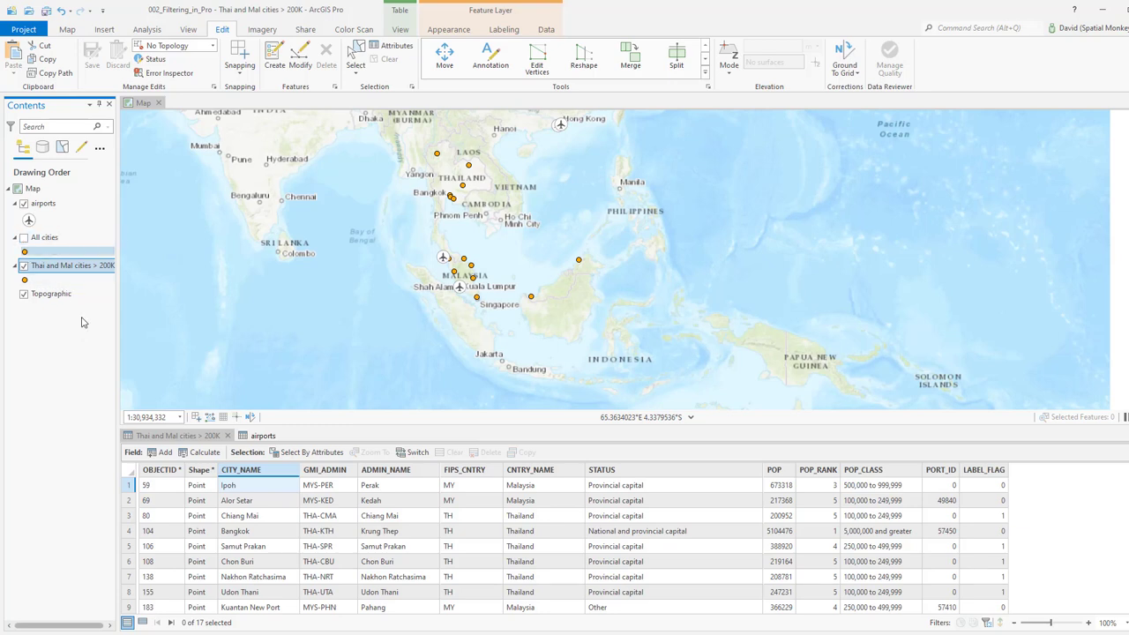
{"action": "left_click", "coordinate": [70, 345]}
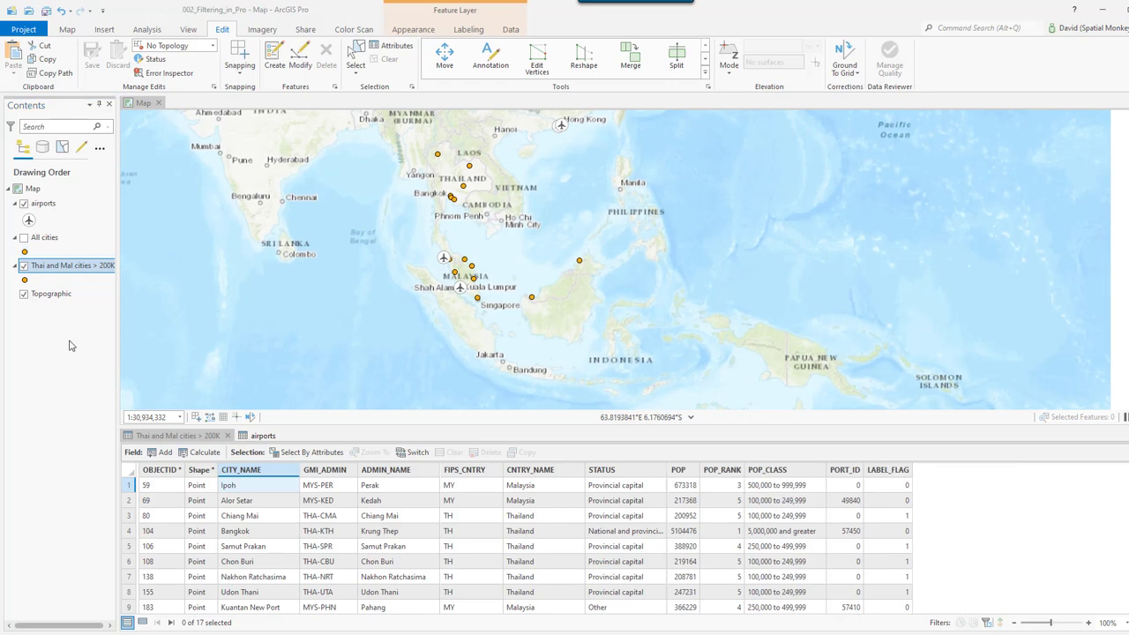
Switch the Thai and Mal cities > 200K layer's active definition query to None and back to Thailand and Malaysia Pop
{"action": "left_click", "coordinate": [509, 31]}
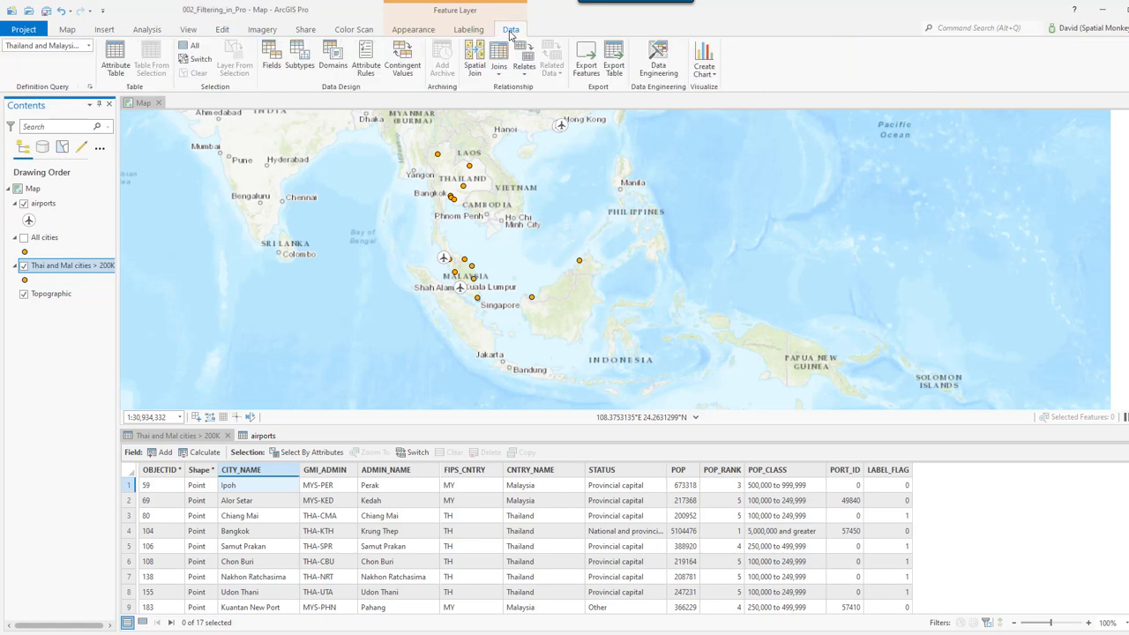
{"action": "left_click", "coordinate": [88, 47]}
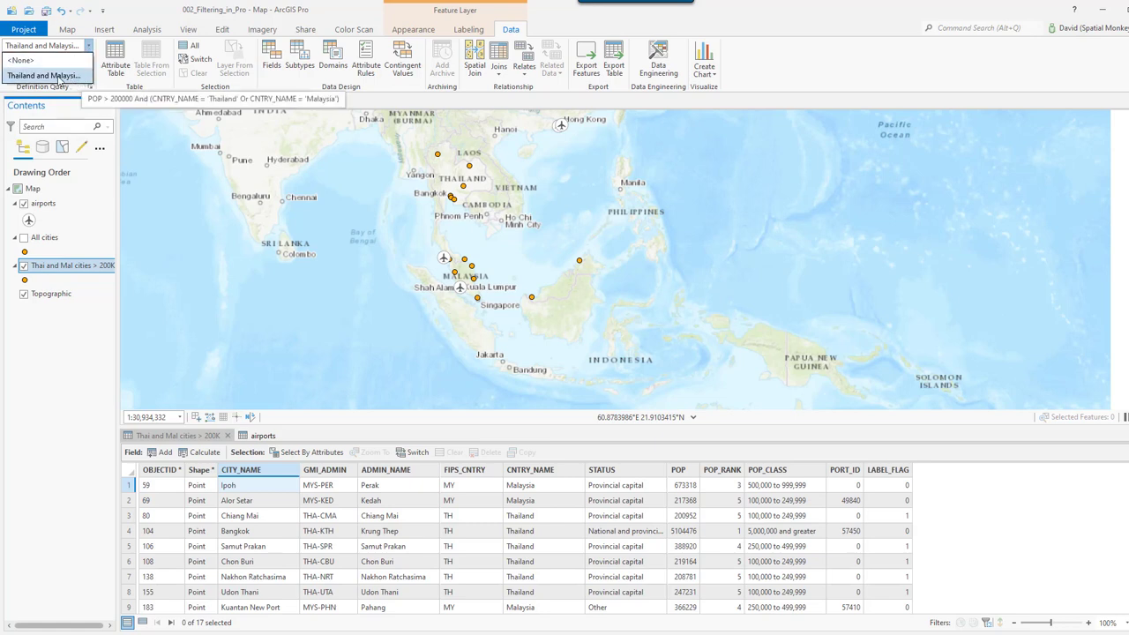
{"action": "left_click", "coordinate": [26, 62]}
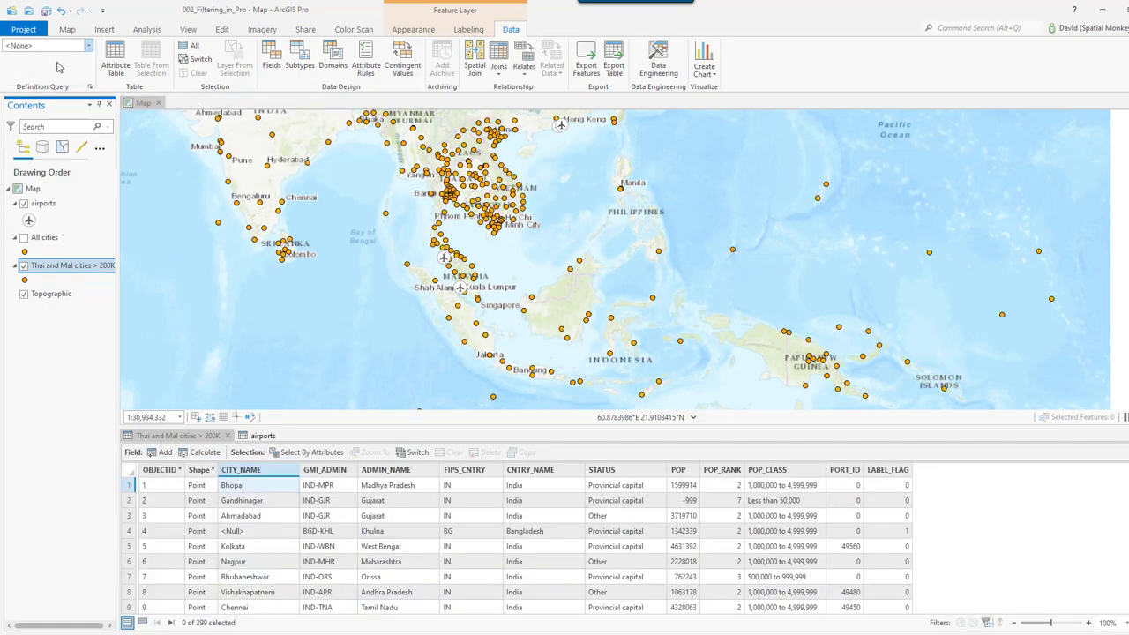
{"action": "left_click", "coordinate": [88, 48]}
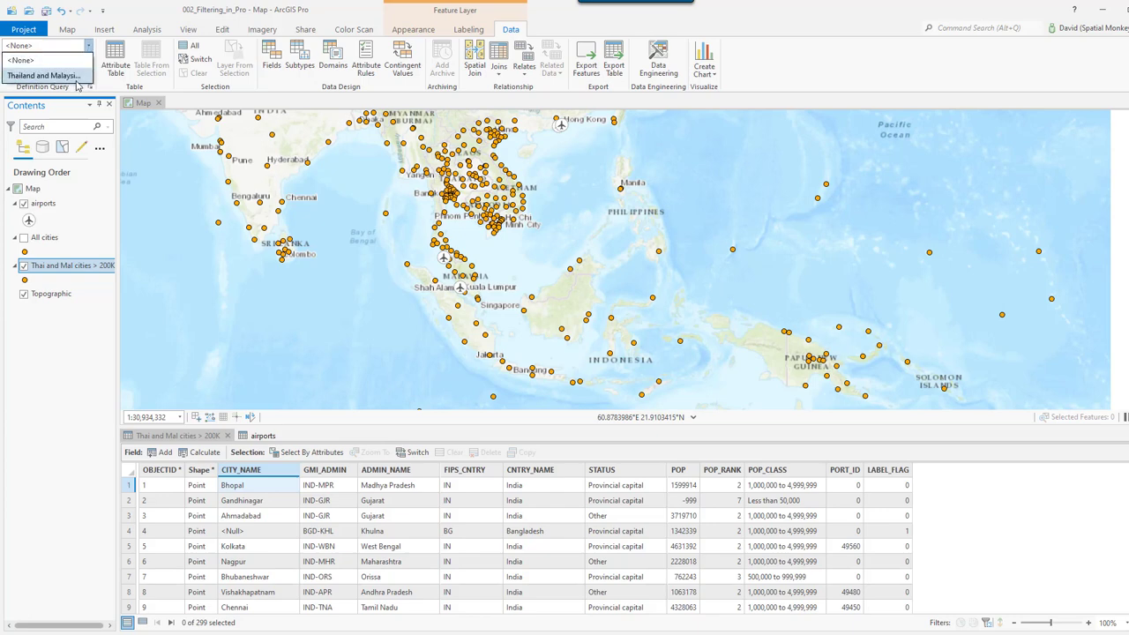
{"action": "left_click", "coordinate": [78, 78]}
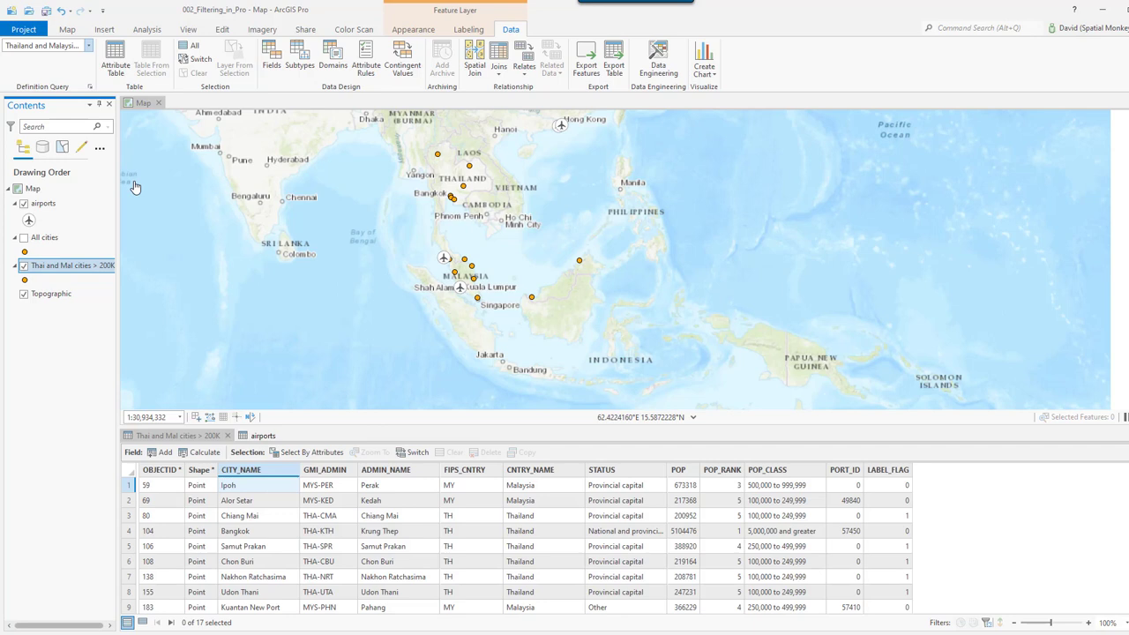
Switch the airports layer's active definition query to None and back to Query 1
{"action": "left_click", "coordinate": [54, 207]}
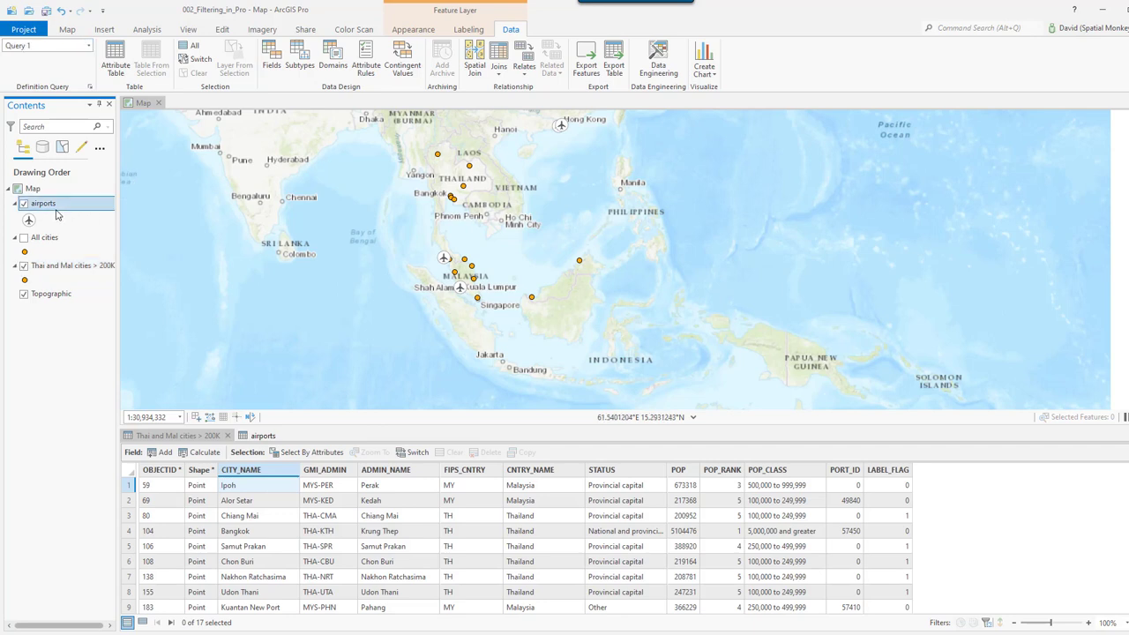
{"action": "left_click", "coordinate": [87, 46]}
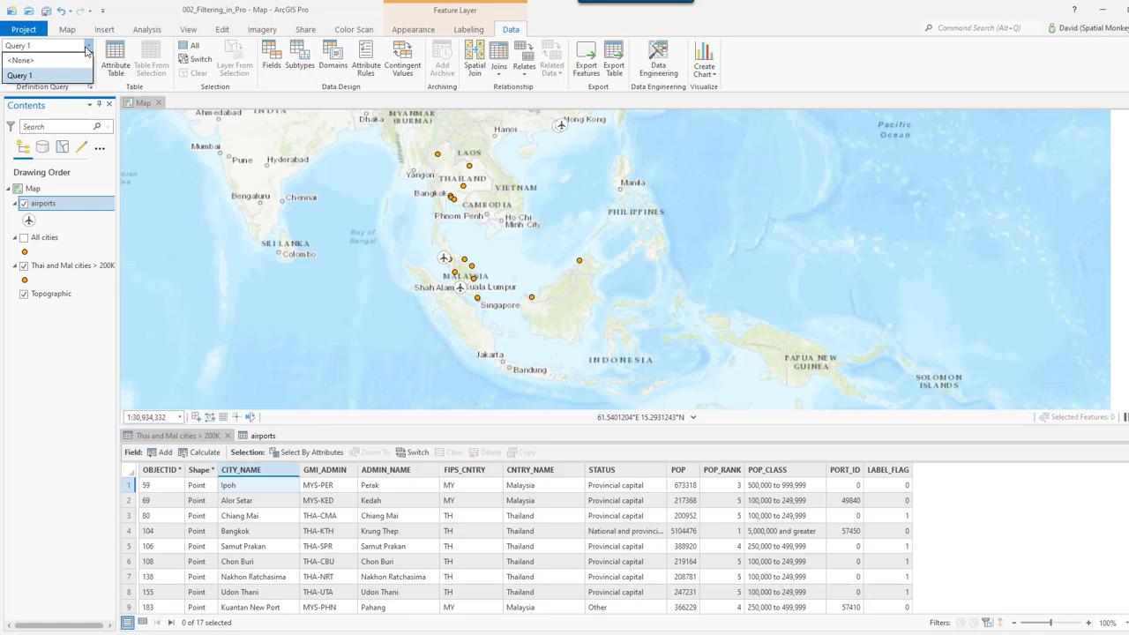
{"action": "left_click", "coordinate": [37, 64]}
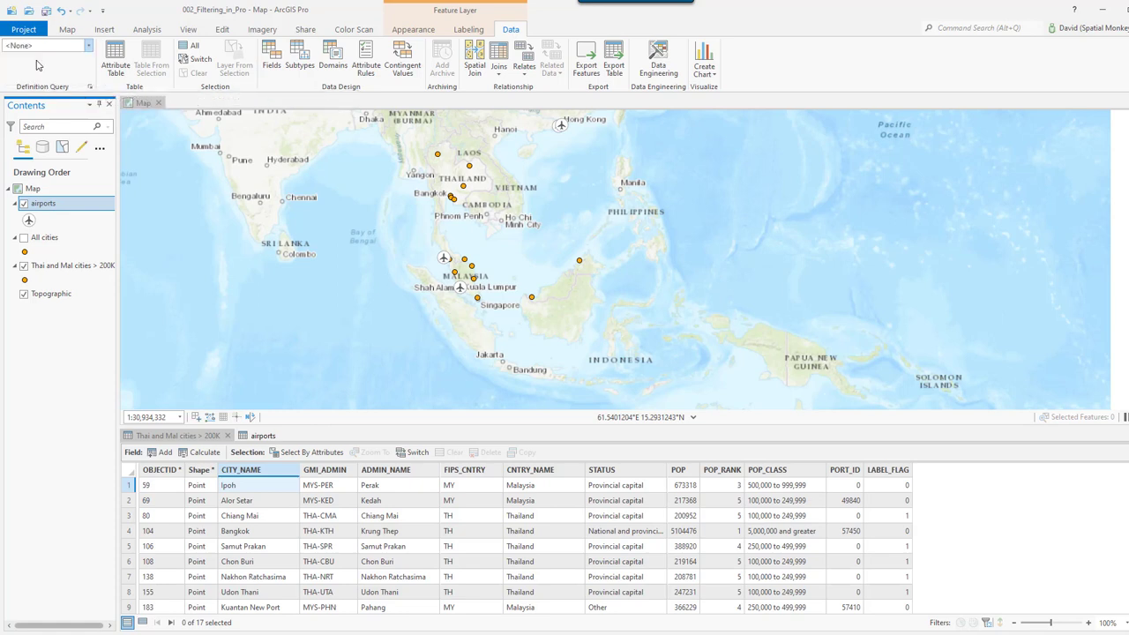
{"action": "left_click", "coordinate": [88, 45]}
{"action": "left_click", "coordinate": [74, 78]}
{"action": "left_click", "coordinate": [223, 30]}
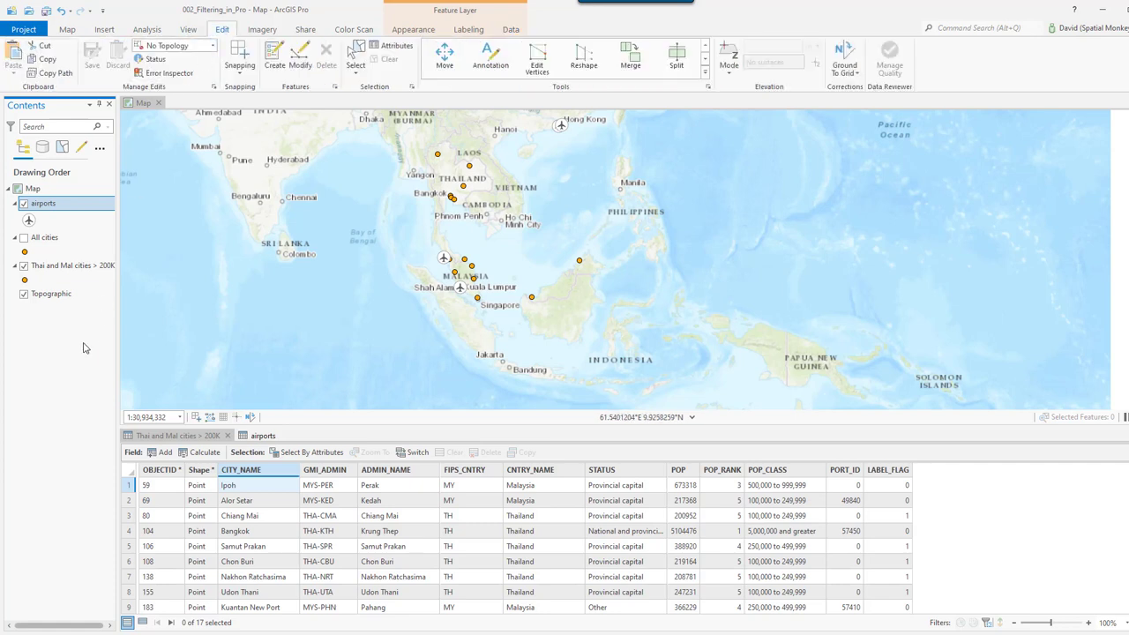
Try to export the Thai and Mal cities > 200K layer's features to 002_Filtering_in_Pro.gdb without an output name or expression, and close the export
{"action": "left_click", "coordinate": [84, 266]}
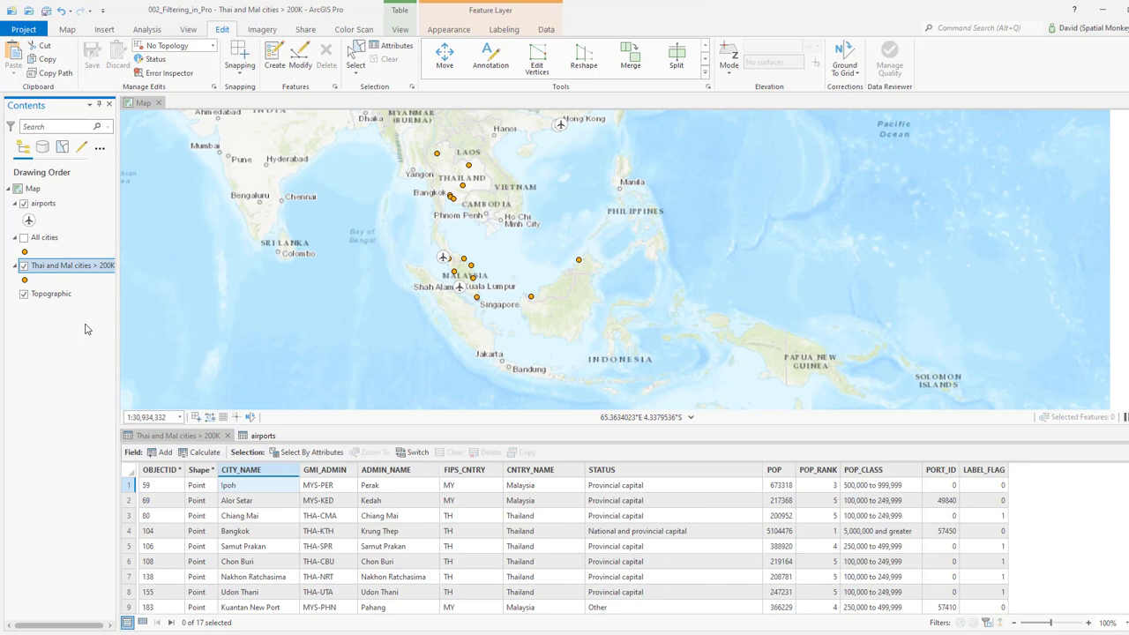
{"action": "right_click", "coordinate": [62, 264]}
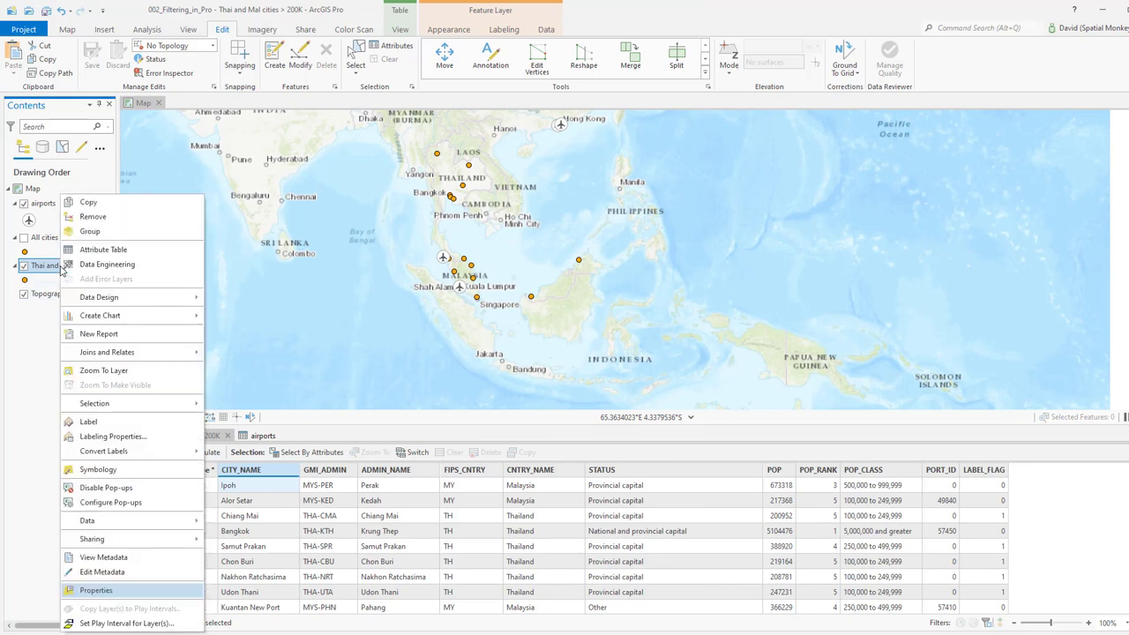
{"action": "mouse_move", "coordinate": [160, 523]}
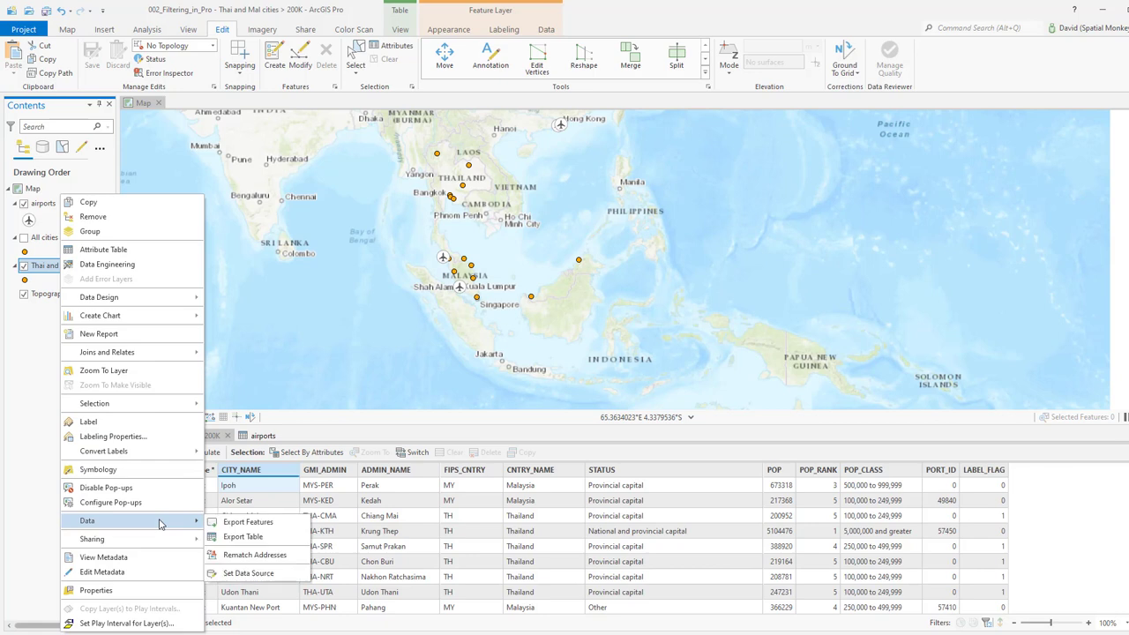
{"action": "left_click", "coordinate": [498, 339]}
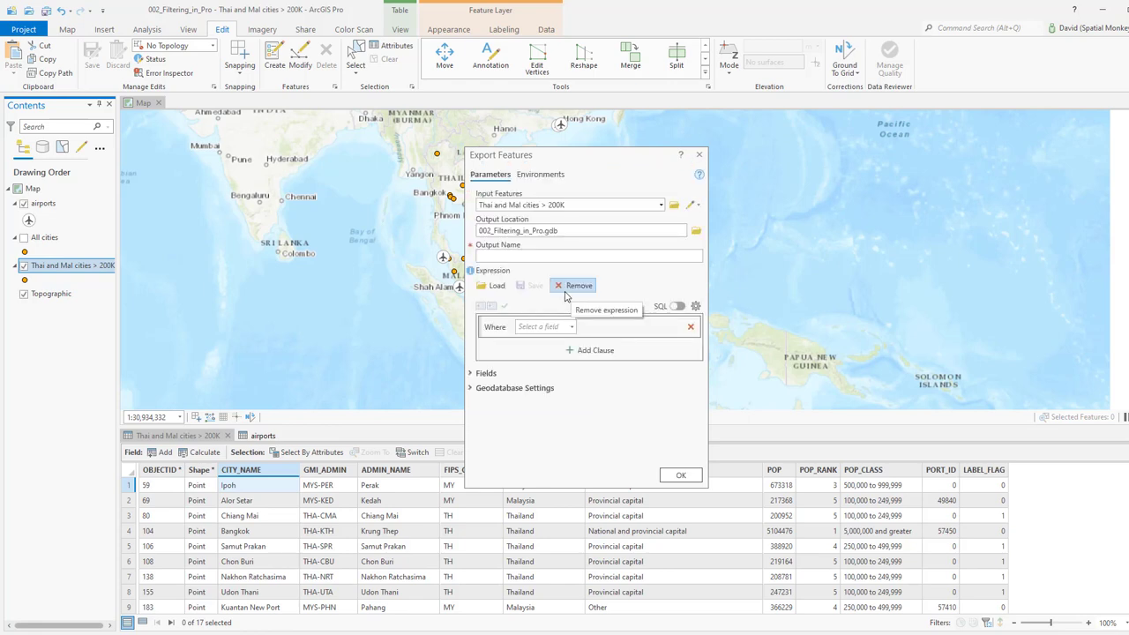
{"action": "left_click", "coordinate": [681, 474]}
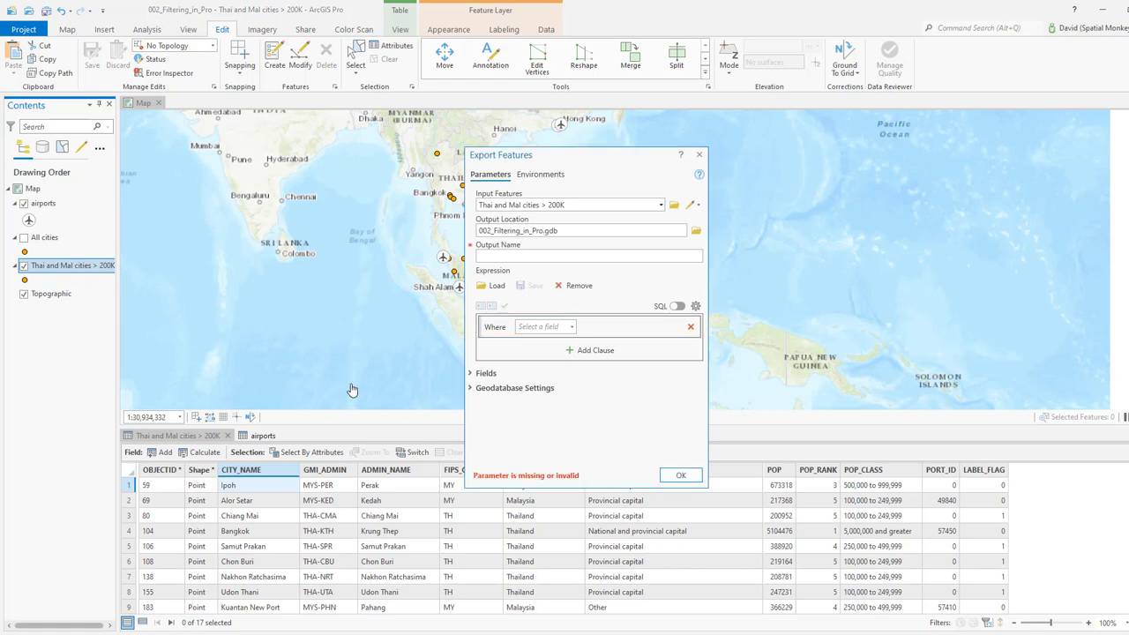
{"action": "left_click", "coordinate": [675, 475]}
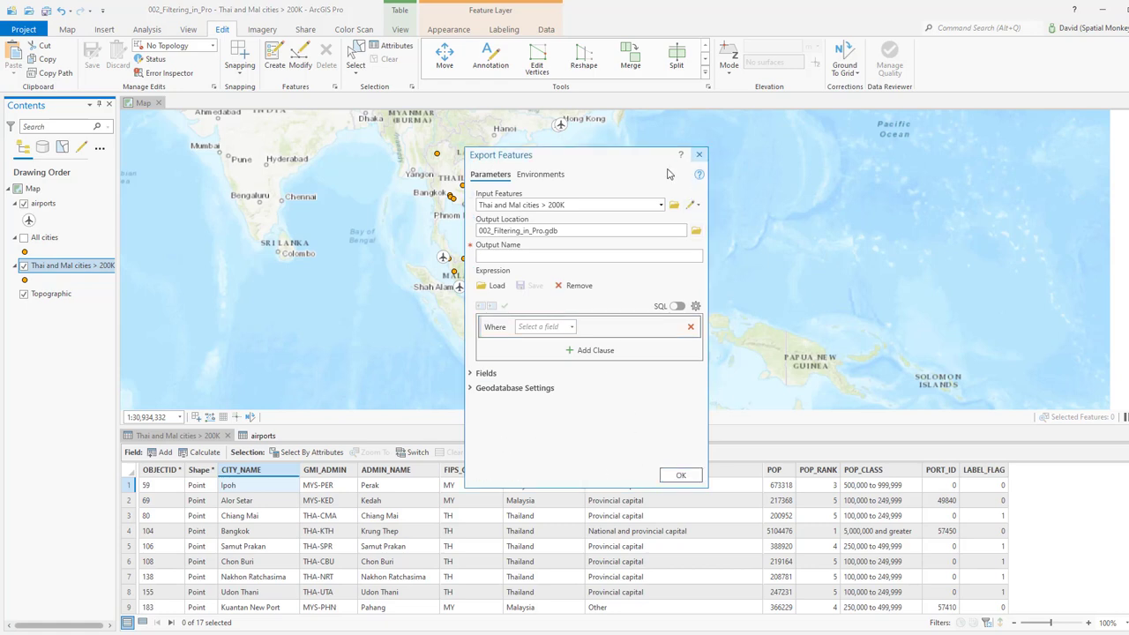
{"action": "left_click", "coordinate": [699, 154]}
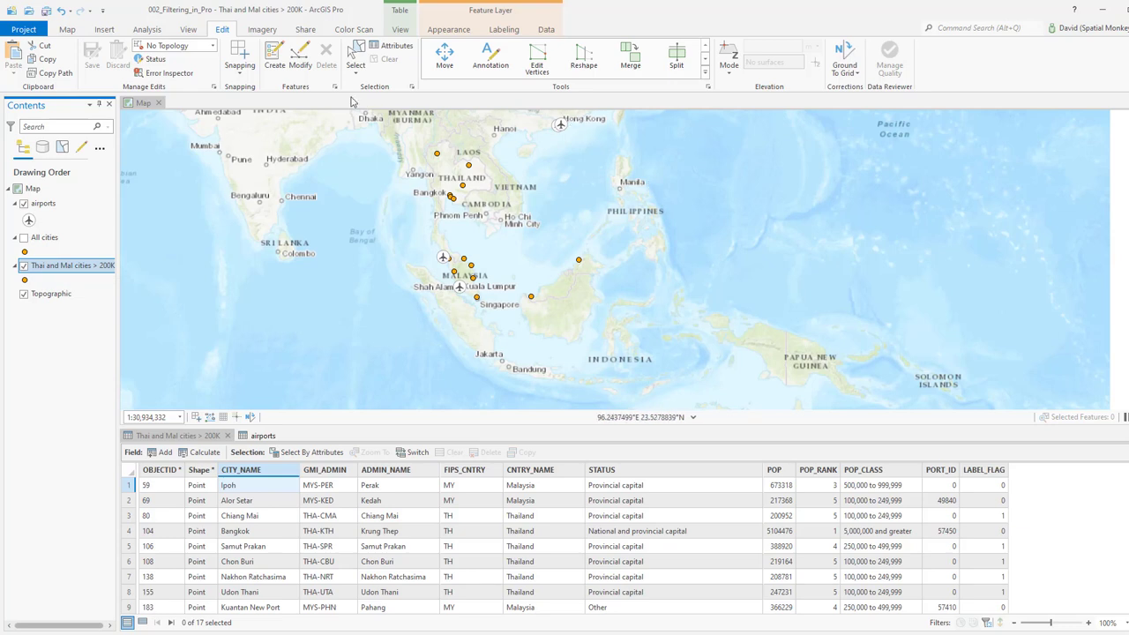
Display the available packaging and sharing options for the map and its layers
{"action": "left_click", "coordinate": [306, 30]}
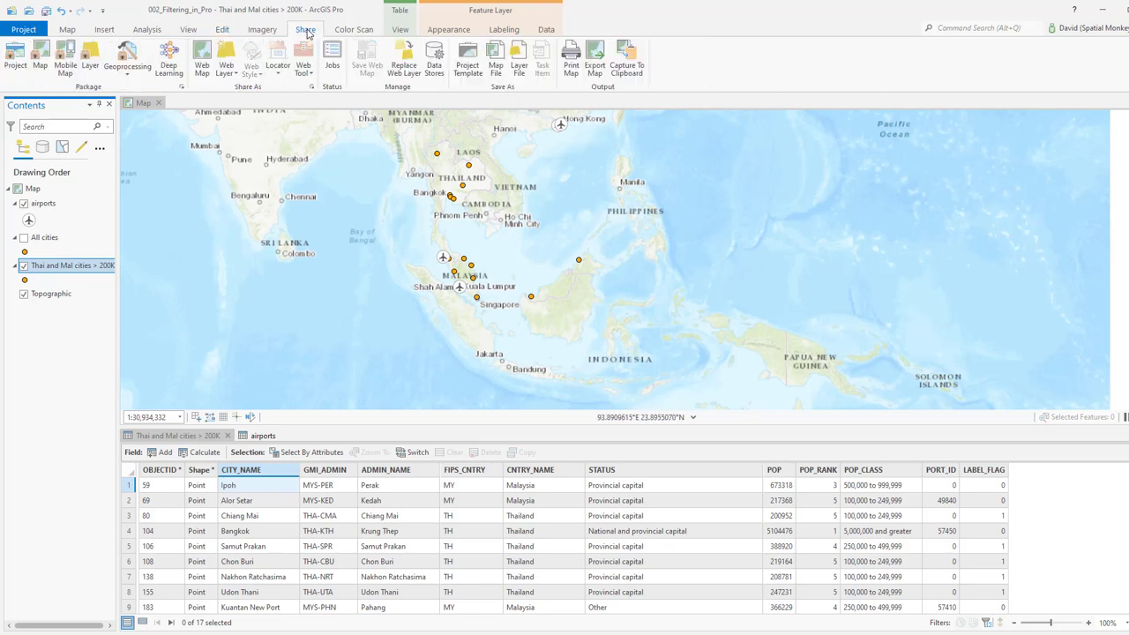